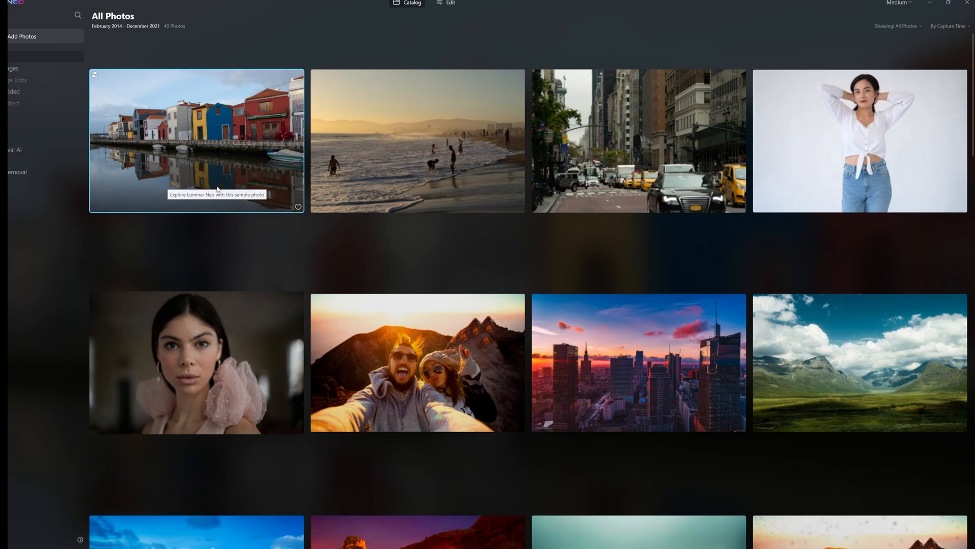
Open the canal-side houses photo for editing and crop it to a 2:3 ratio.
double_click(200, 137)
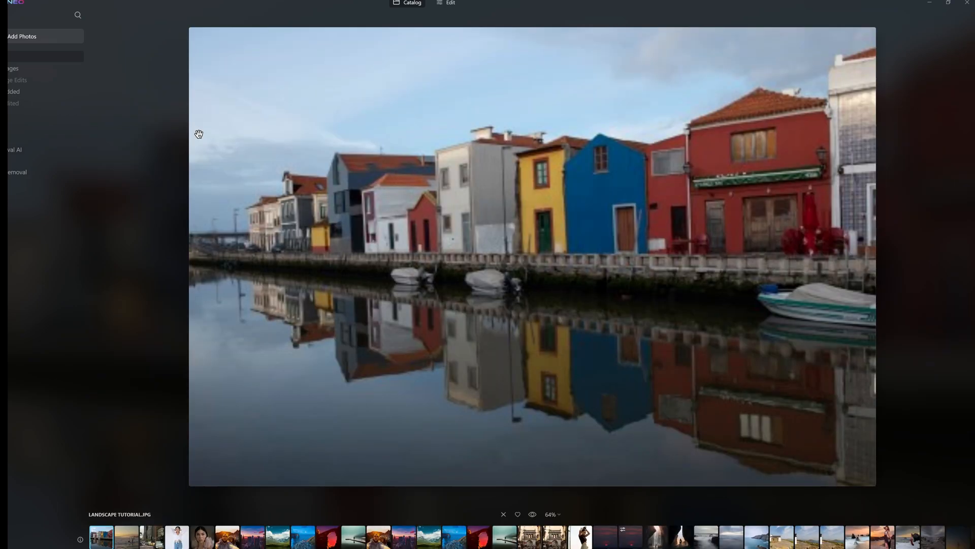
left_click(450, 5)
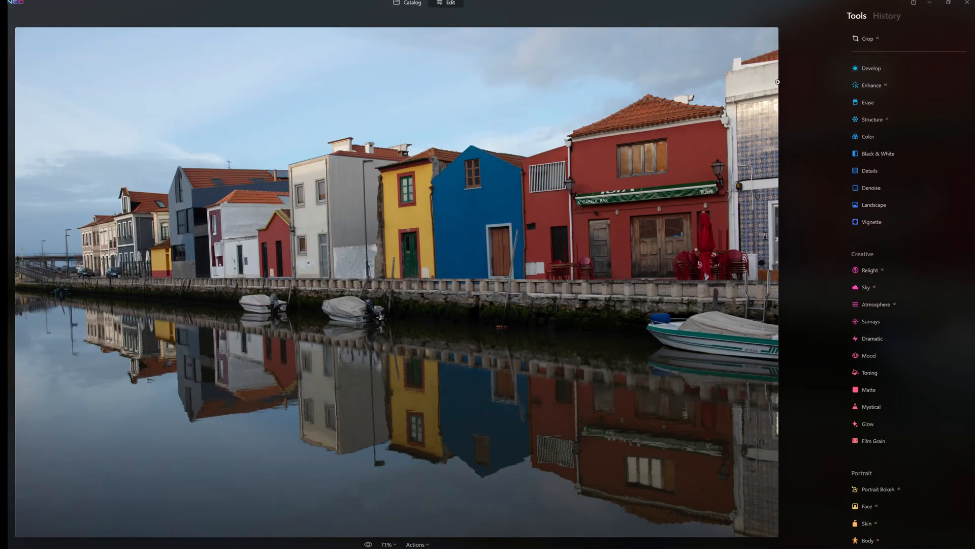
left_click(871, 43)
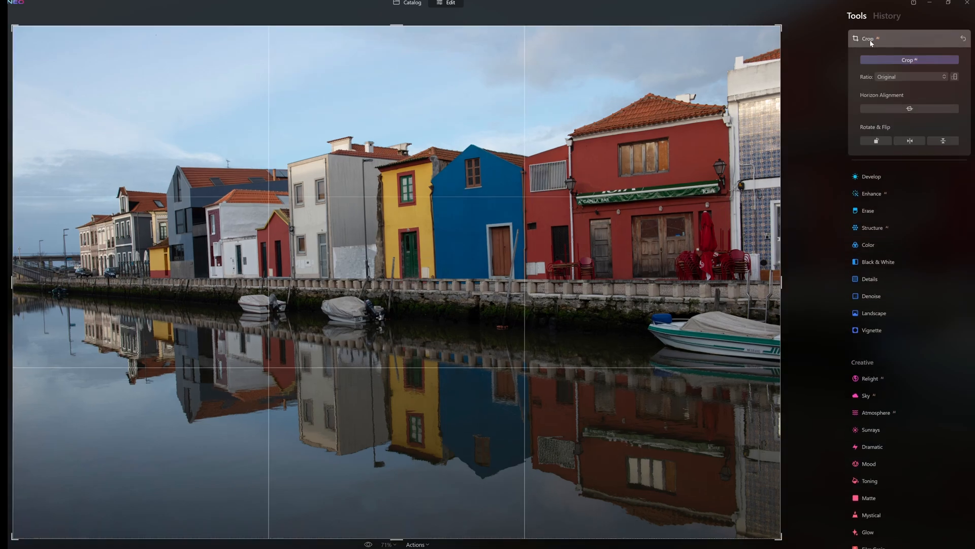
left_click(909, 61)
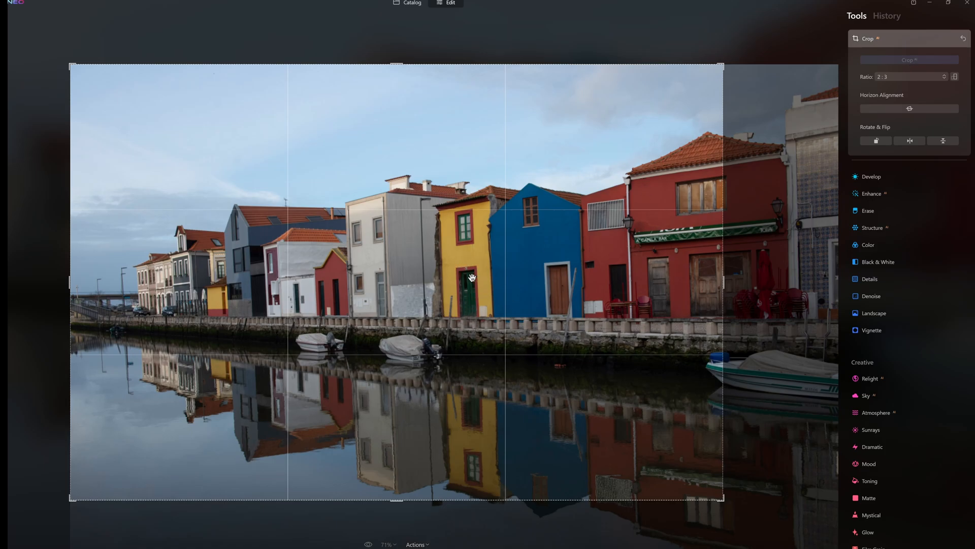
left_click(869, 39)
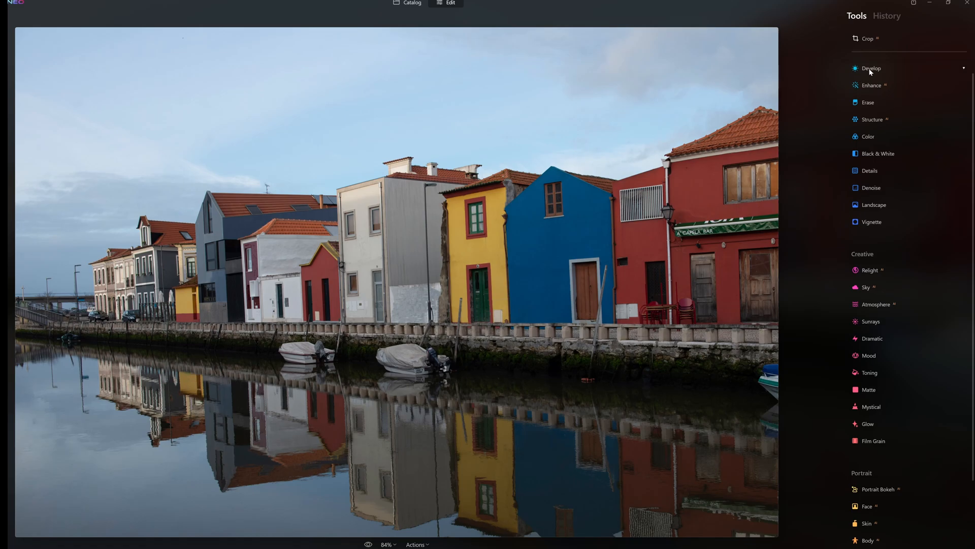
In Develop, raise the photo's sharpening to Sharpen 34, Radius 31, Masking 60.
left_click(870, 68)
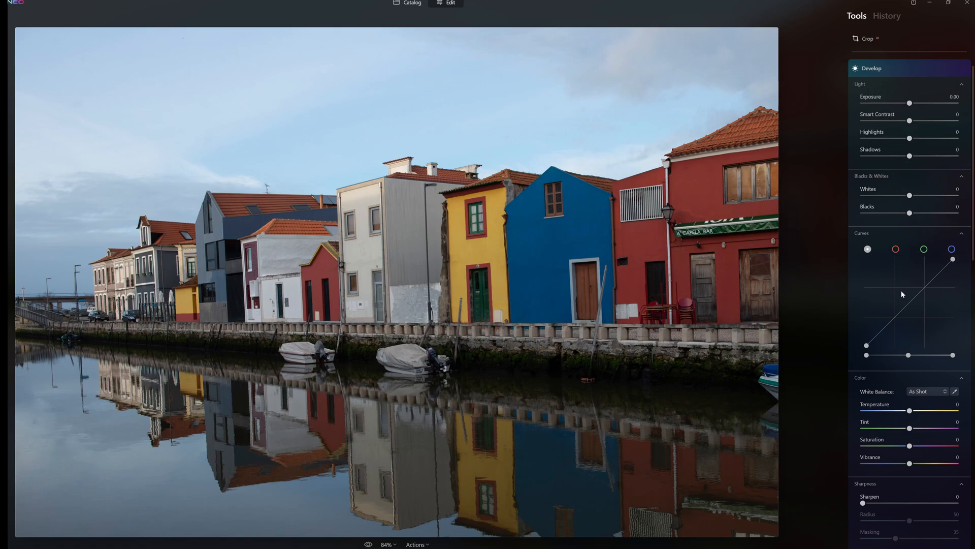
scroll(942, 261, "down", 3)
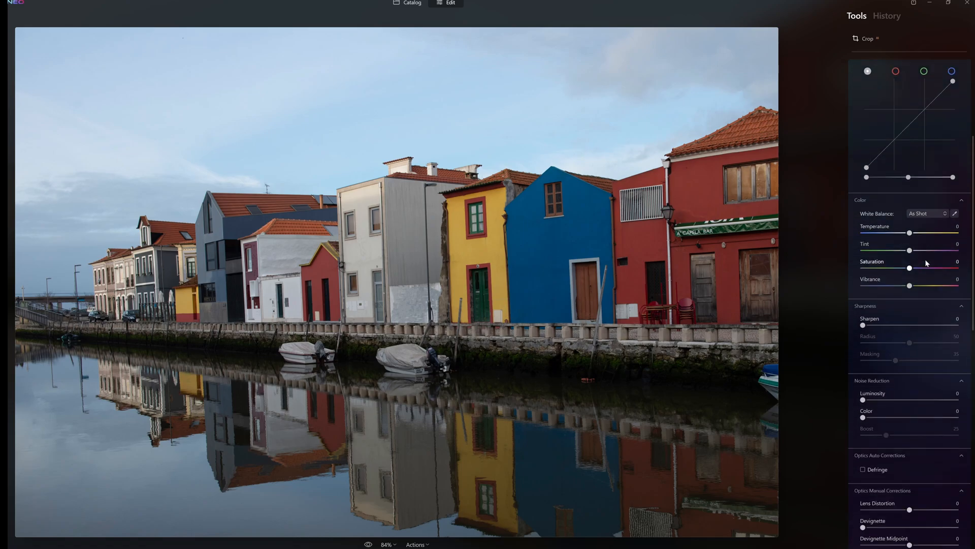
scroll(925, 260, "down", 3)
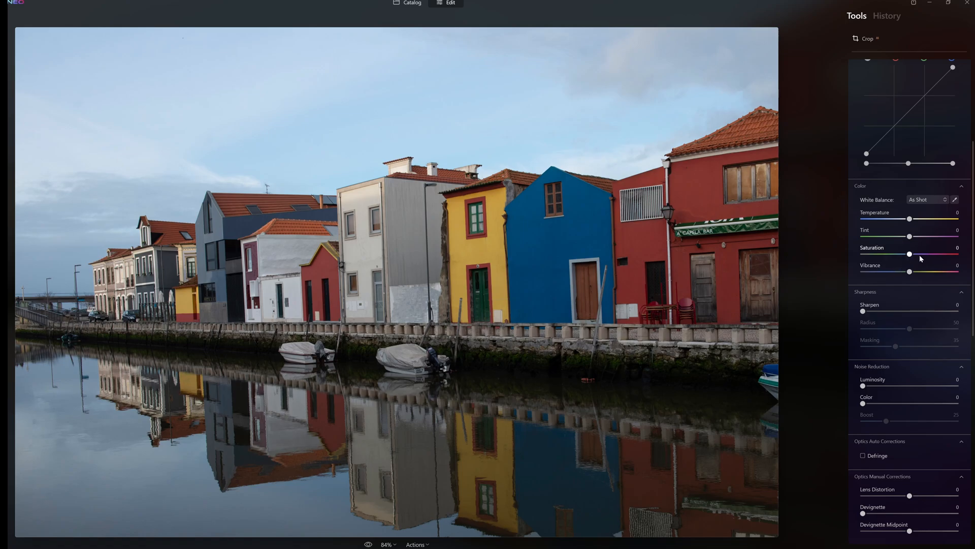
scroll(889, 265, "up", 4)
scroll(903, 221, "up", 3)
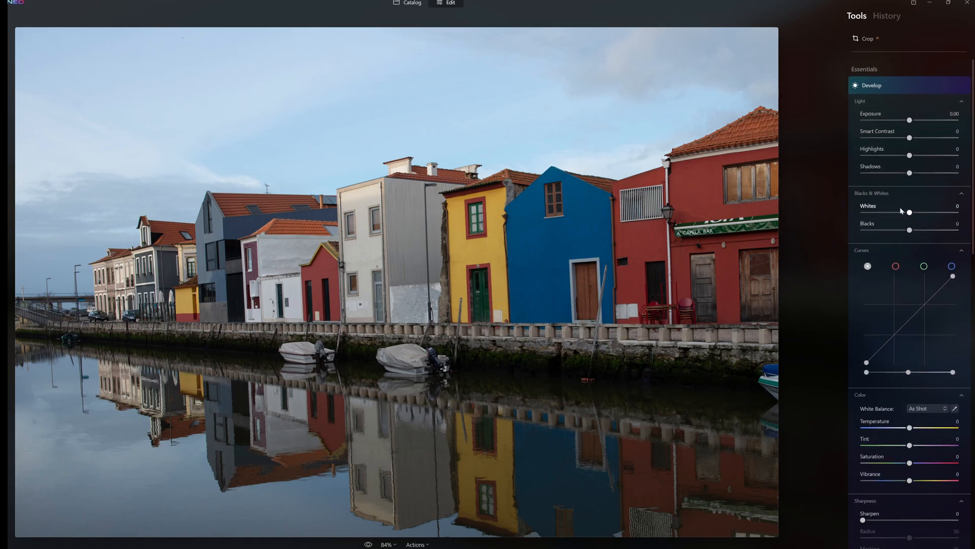
scroll(886, 164, "down", 3)
scroll(886, 166, "down", 3)
scroll(892, 229, "down", 3)
scroll(896, 295, "down", 2)
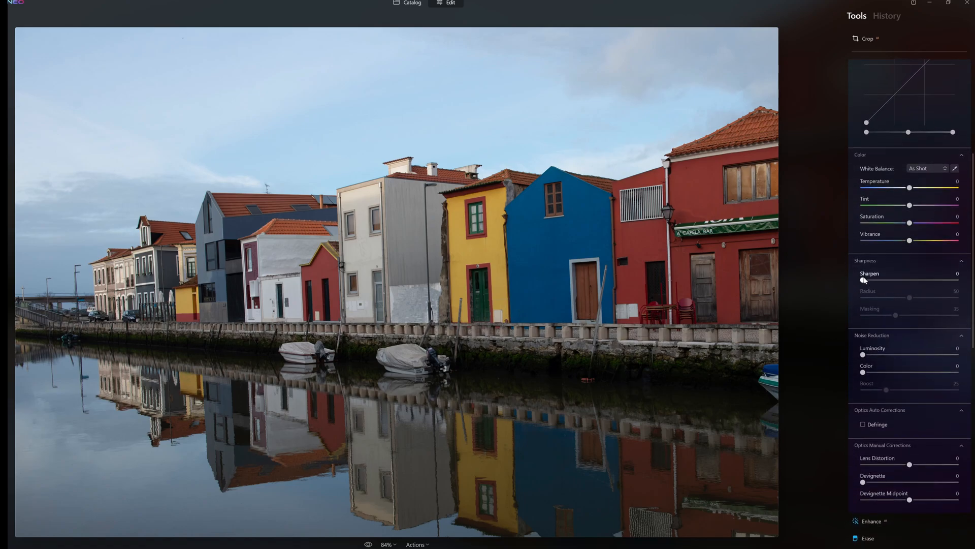
mouse_move(863, 281)
left_mouse_down()
mouse_move(887, 281)
mouse_move(919, 315)
left_mouse_up()
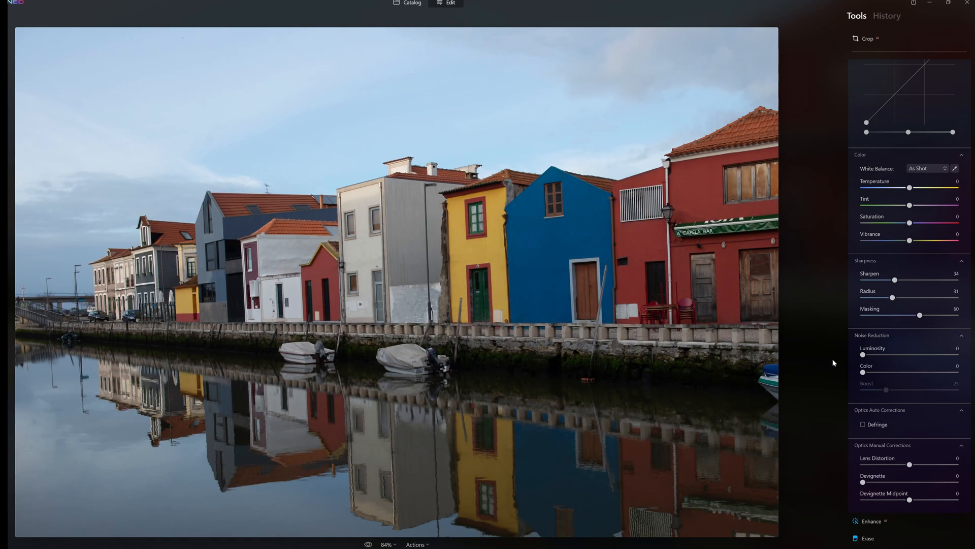
scroll(902, 341, "down", 1)
scroll(902, 340, "down", 1)
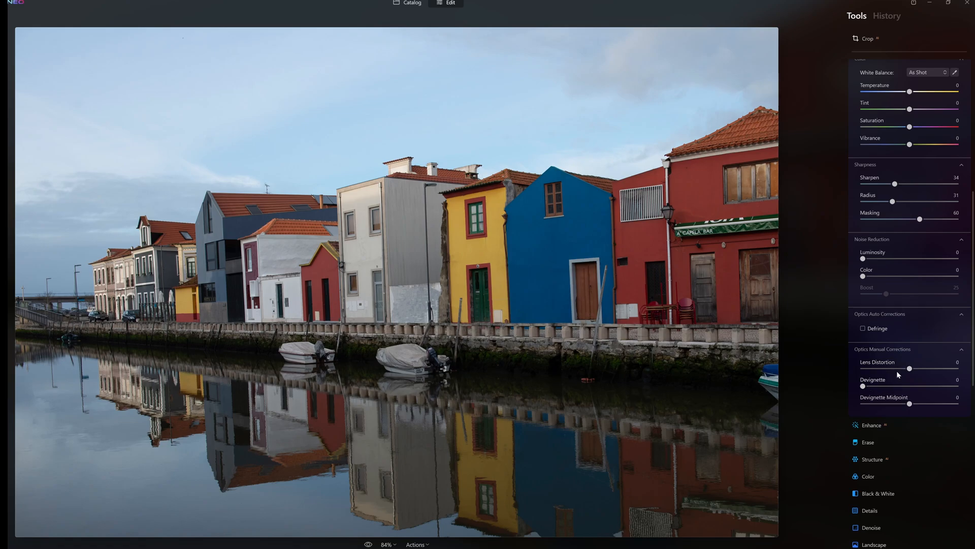
scroll(884, 320, "up", 10)
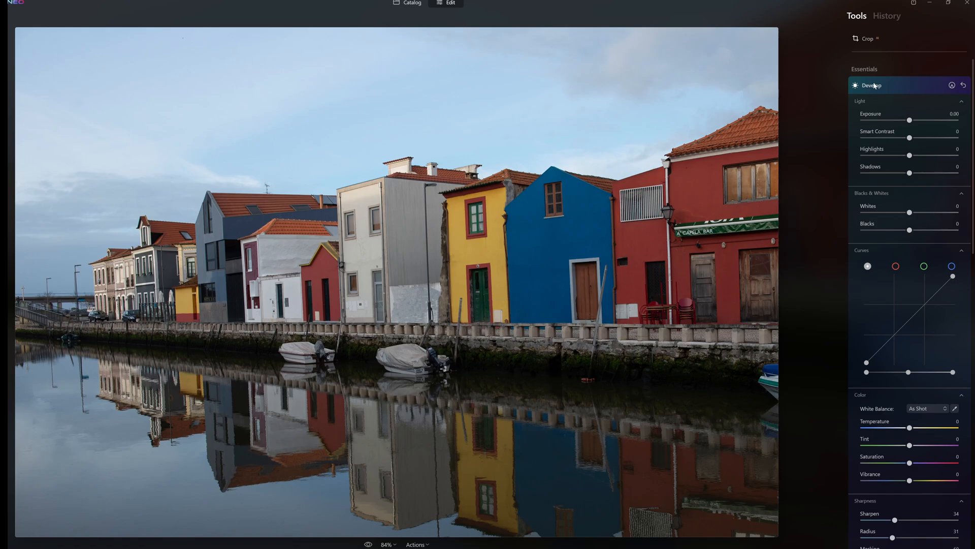
In Erase, brush over the antenna on the grey roof and erase it.
left_click(877, 85)
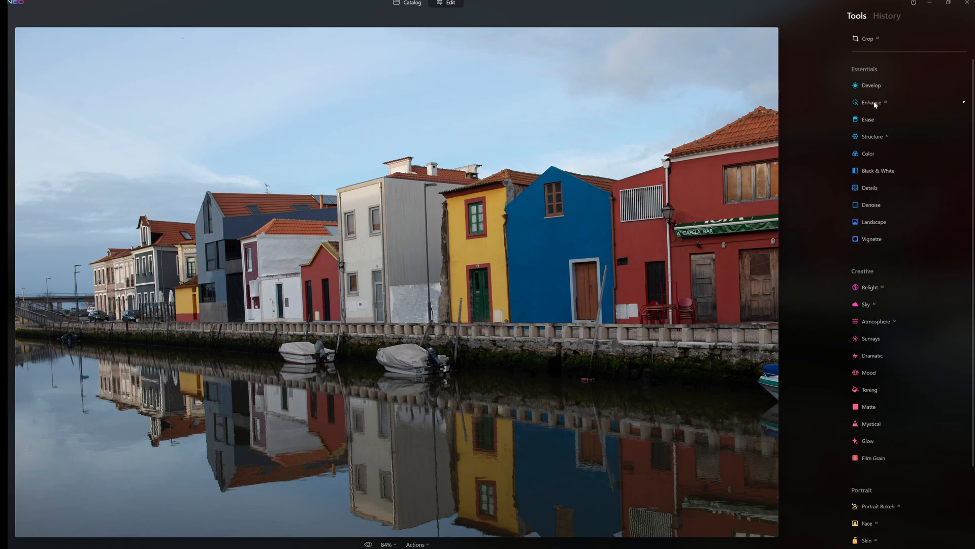
left_click(871, 103)
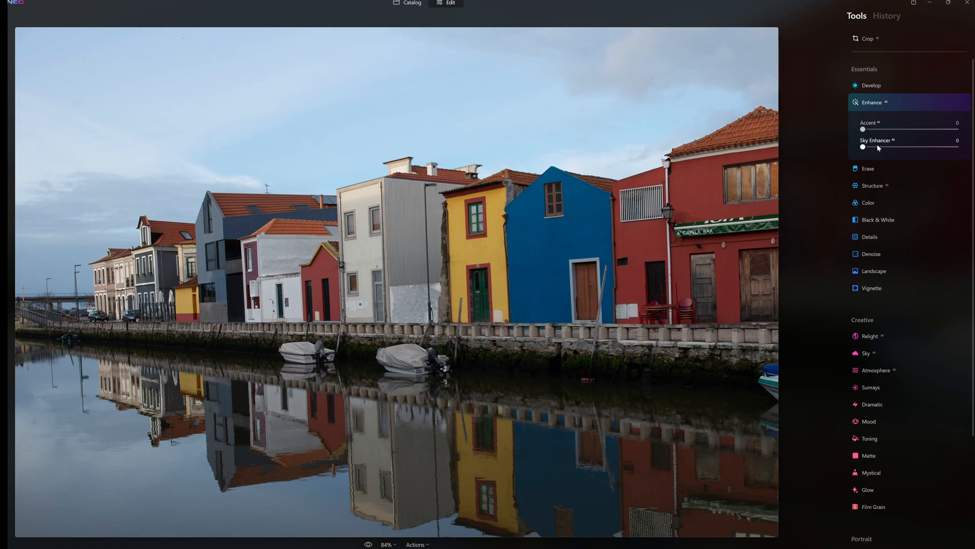
left_click(873, 104)
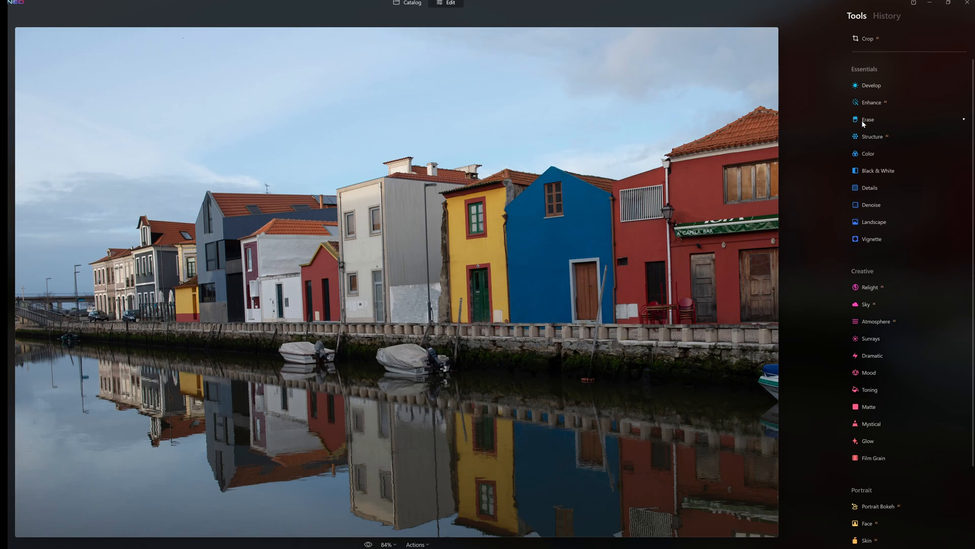
left_click(862, 120)
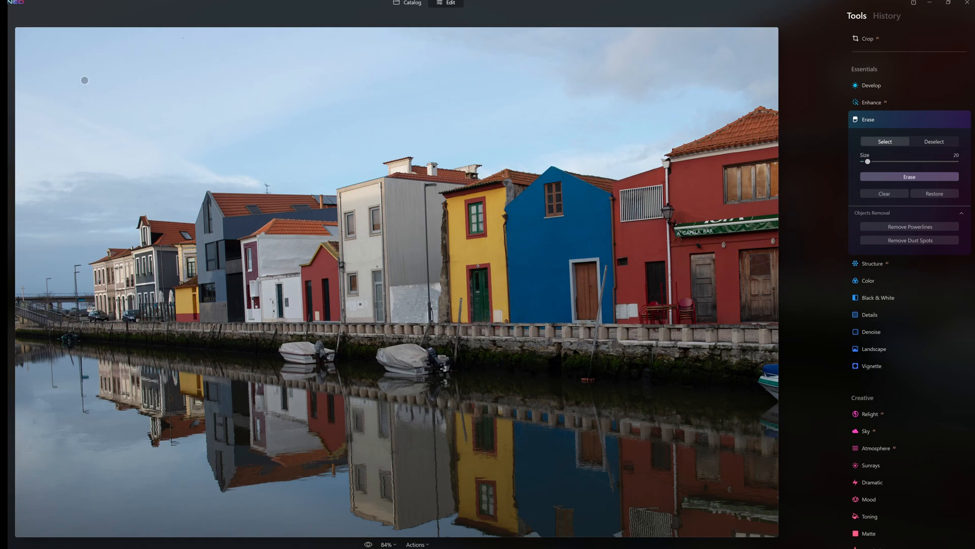
left_click_drag(261, 184, 267, 189)
left_click(909, 177)
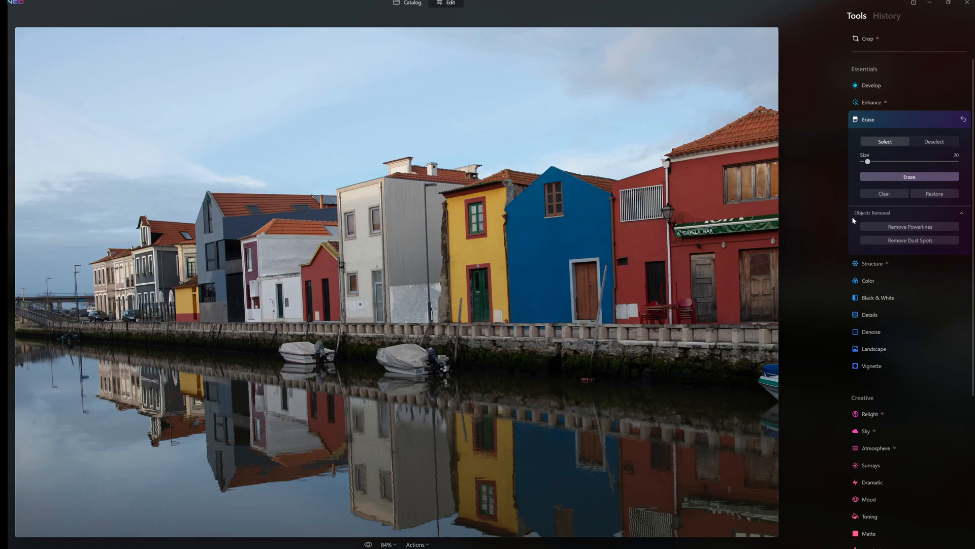
Automatically remove powerlines and dust spots from the photo.
left_click(921, 227)
left_click(915, 239)
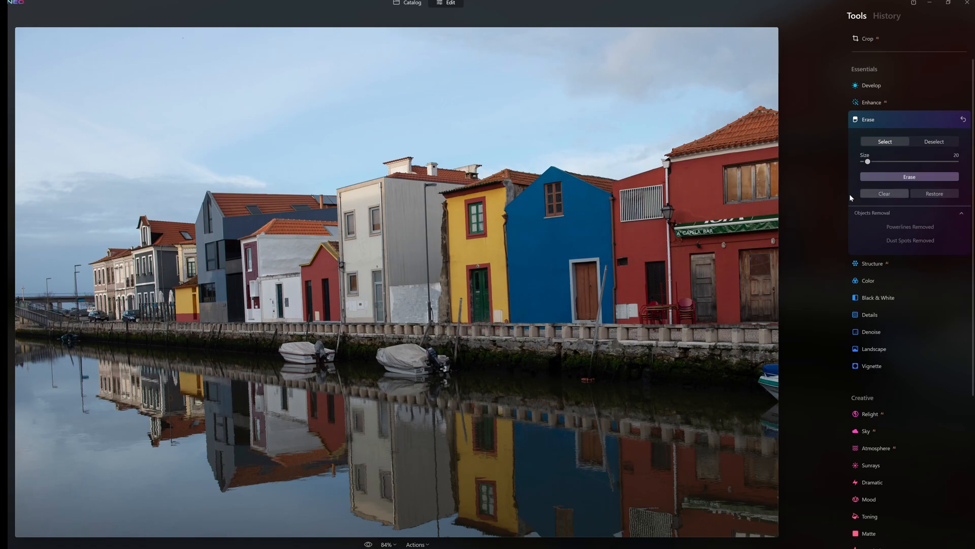
left_click(869, 122)
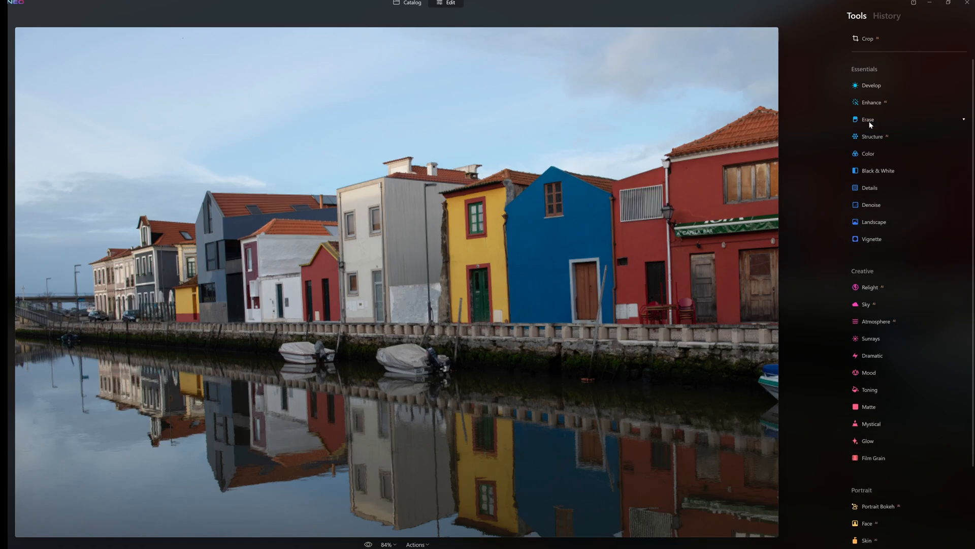
left_click(871, 139)
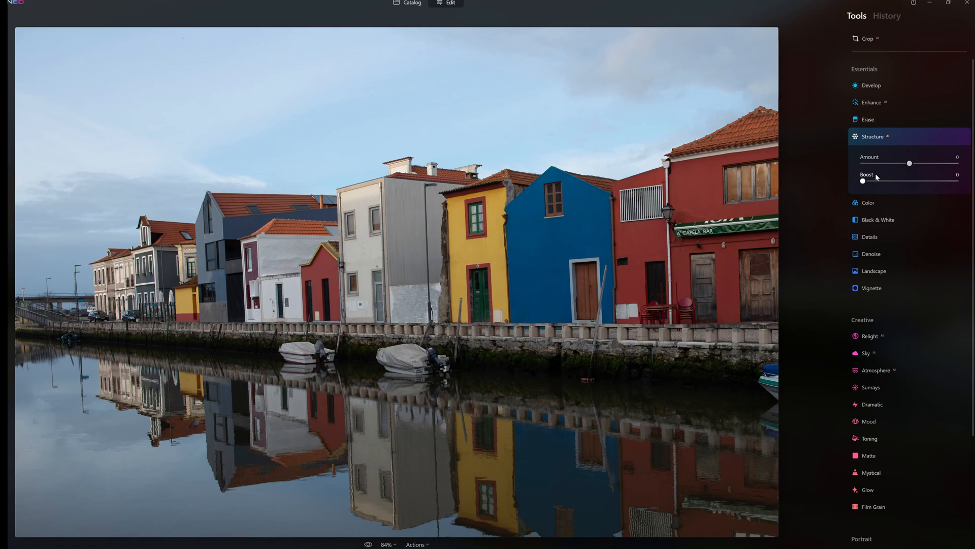
left_click(879, 136)
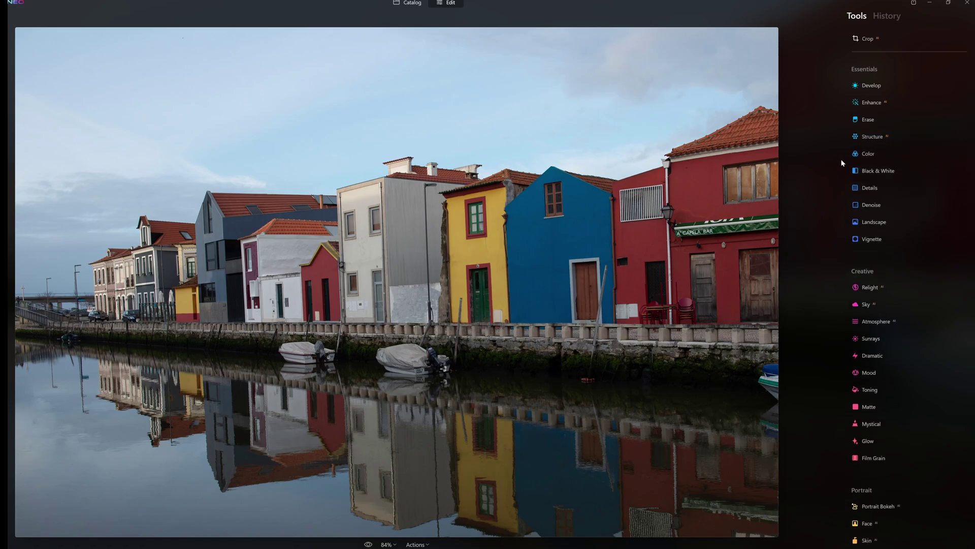
left_click(867, 153)
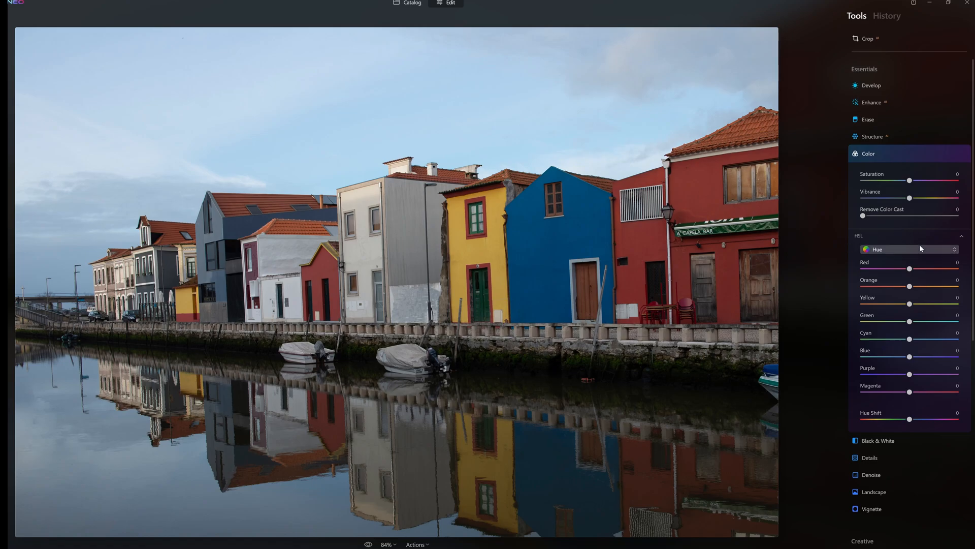
left_click(869, 155)
left_click(876, 172)
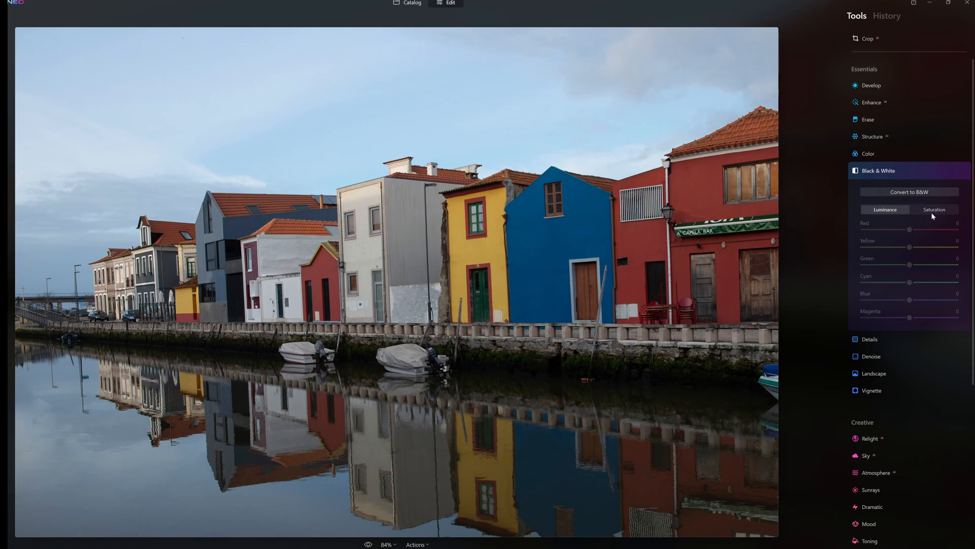
left_click(868, 174)
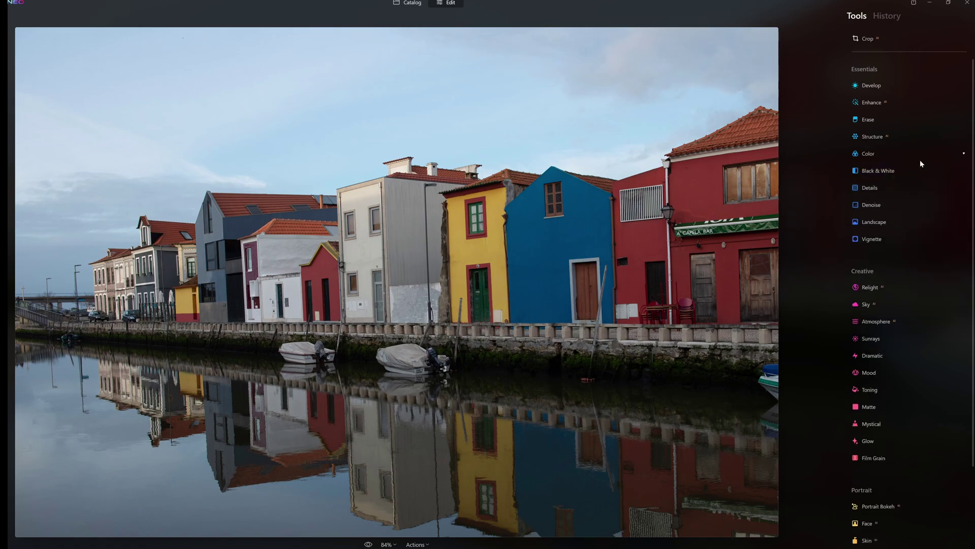
left_click(873, 189)
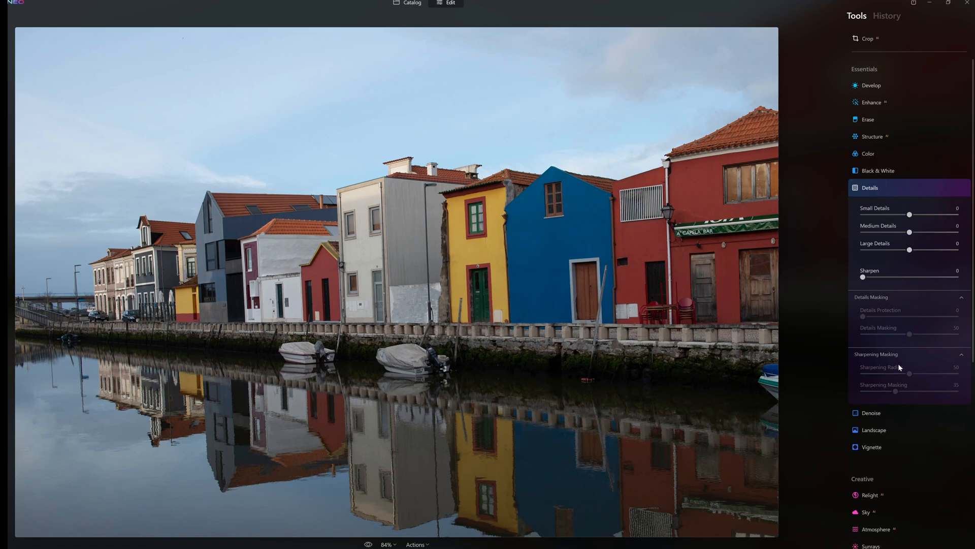
left_click(873, 190)
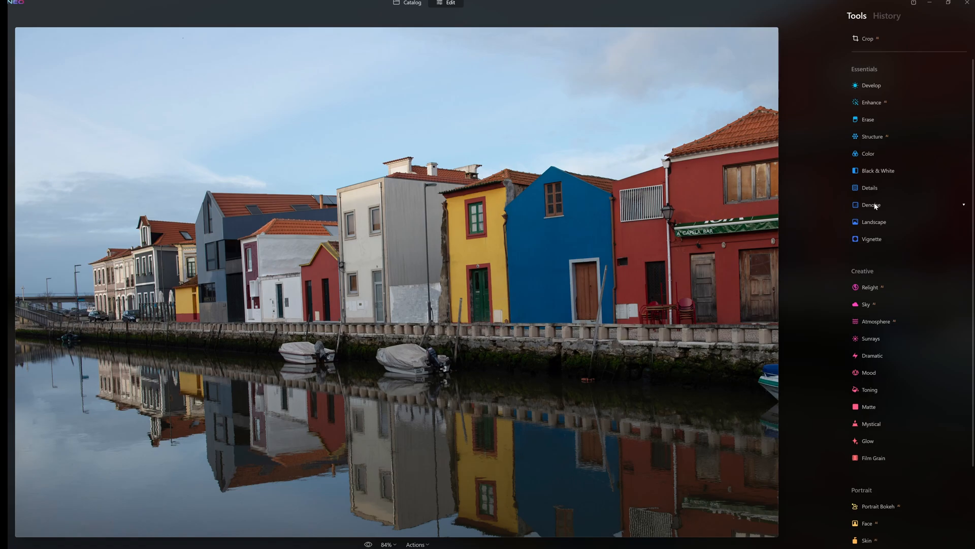
left_click(876, 205)
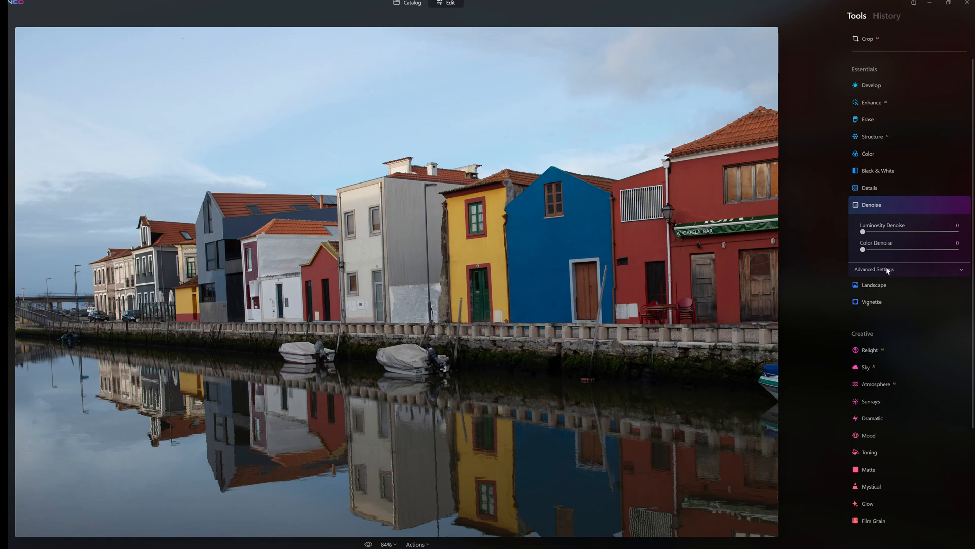
left_click(887, 271)
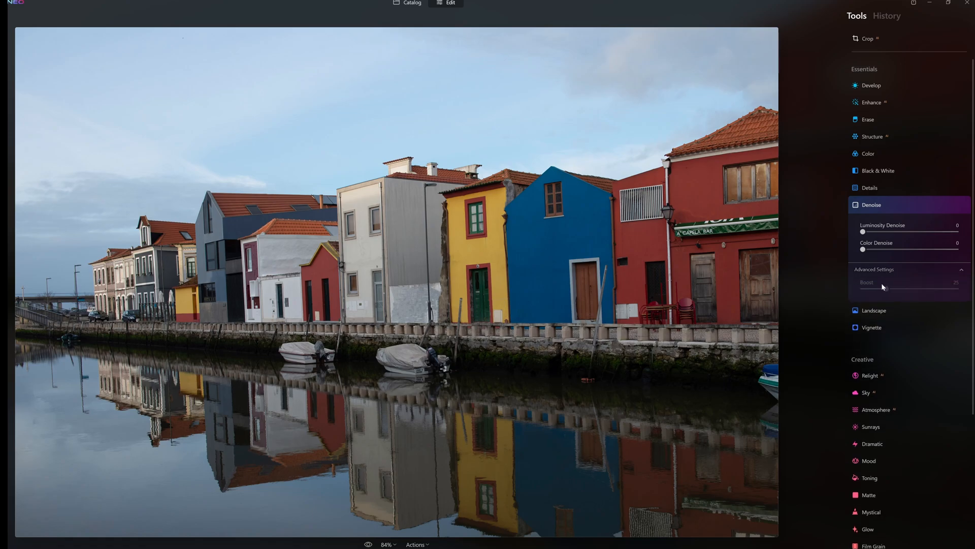
left_click(873, 207)
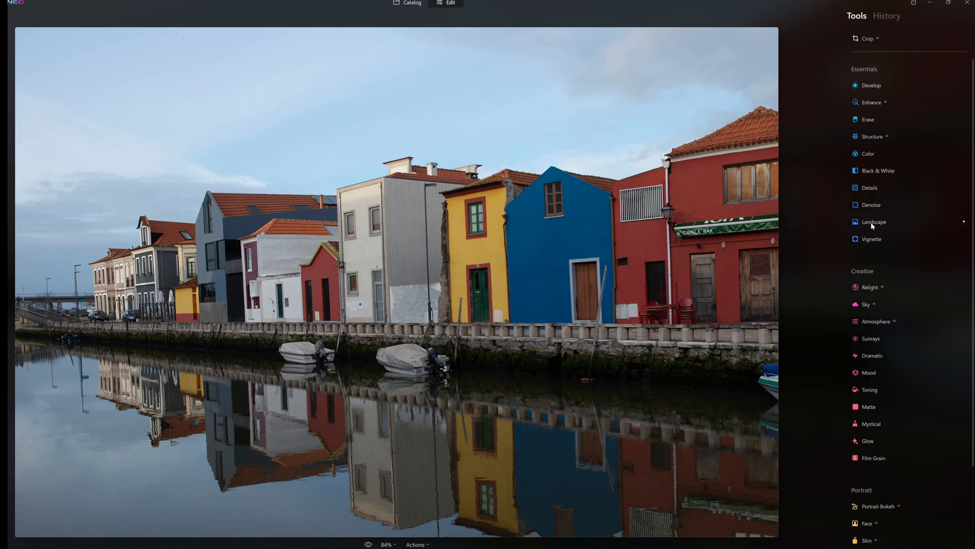
left_click(871, 223)
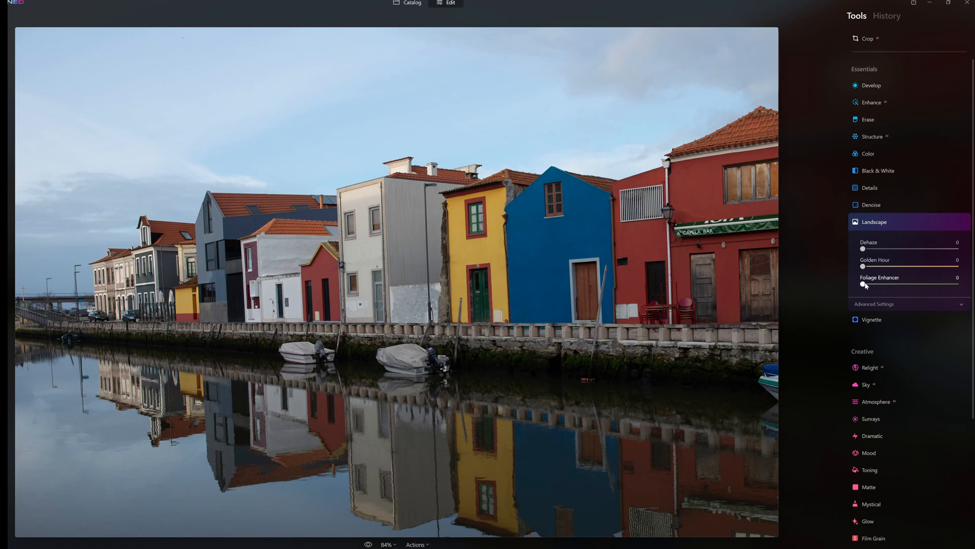
left_click(882, 304)
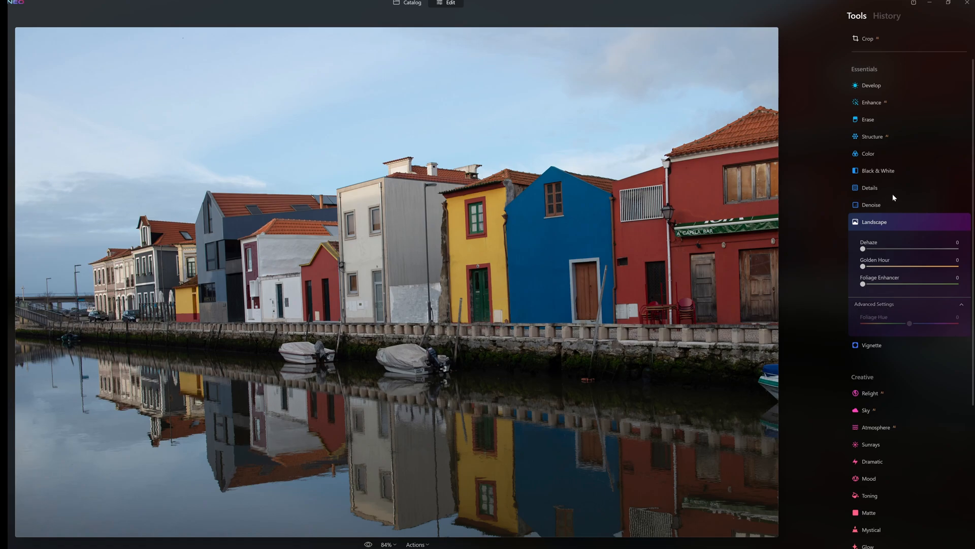
left_click(878, 222)
left_click(875, 240)
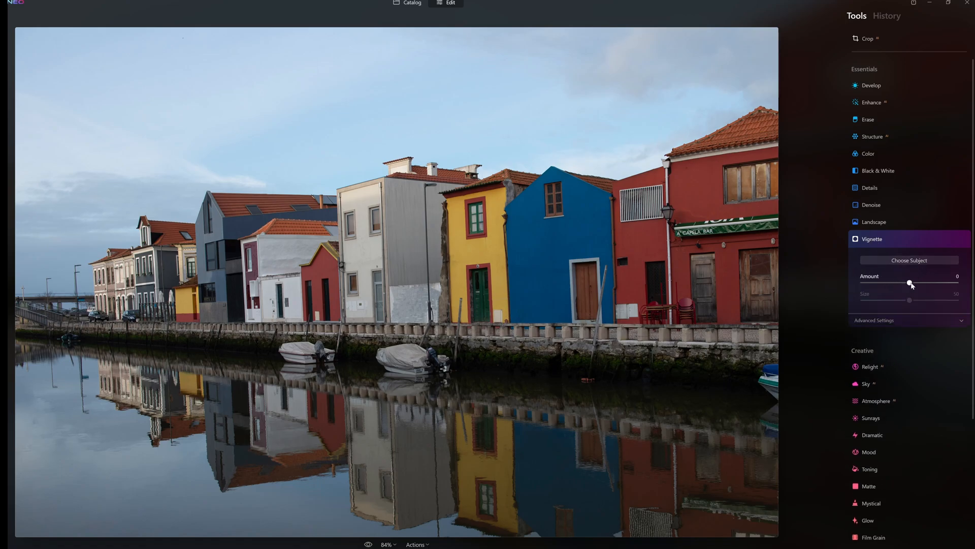
left_click(898, 320)
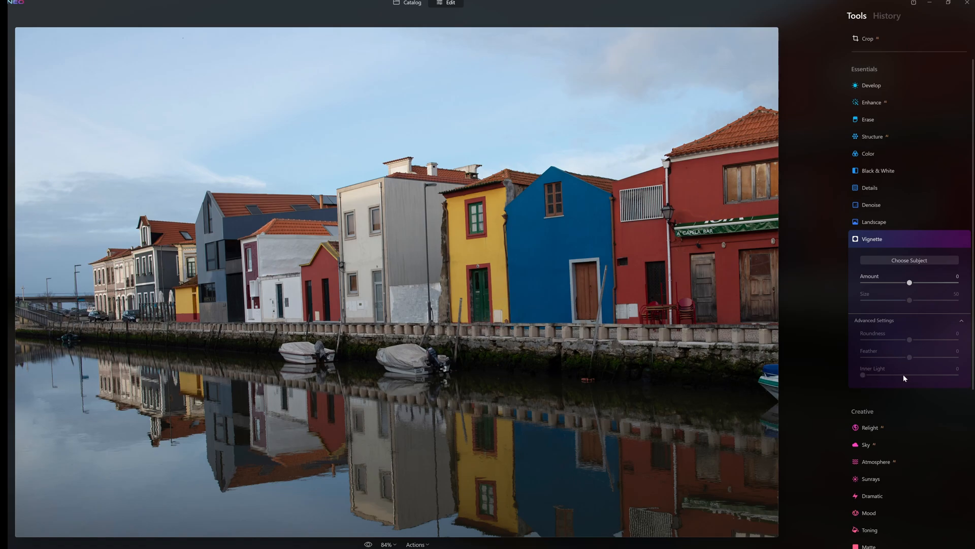
left_click(876, 243)
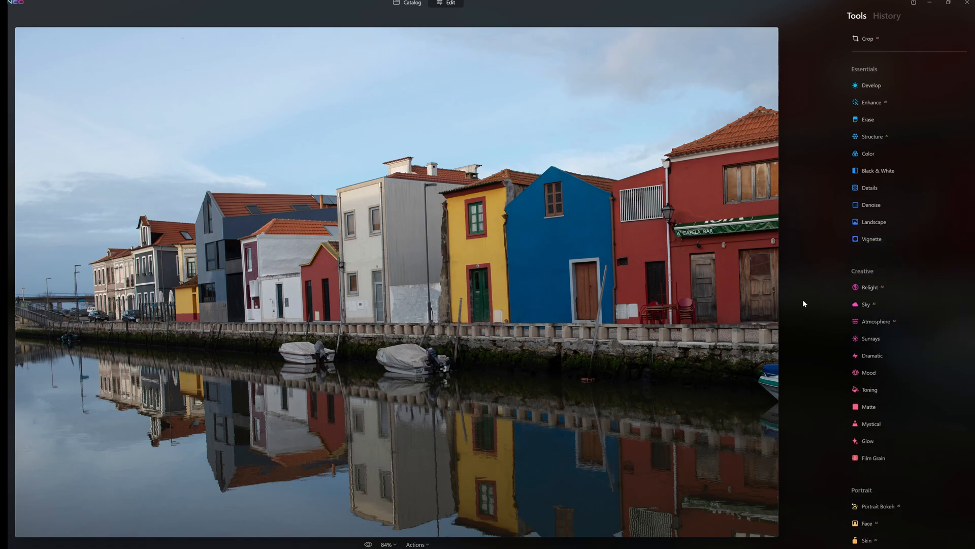
In Relight, set Brightness Near 100, Brightness Far 19 and Depth 80.
left_click(870, 285)
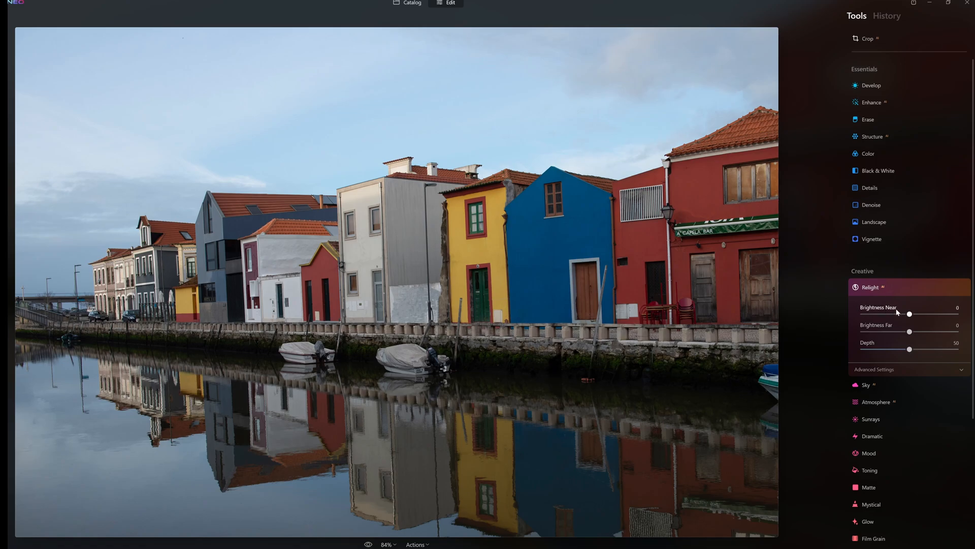
left_click_drag(910, 314, 957, 315)
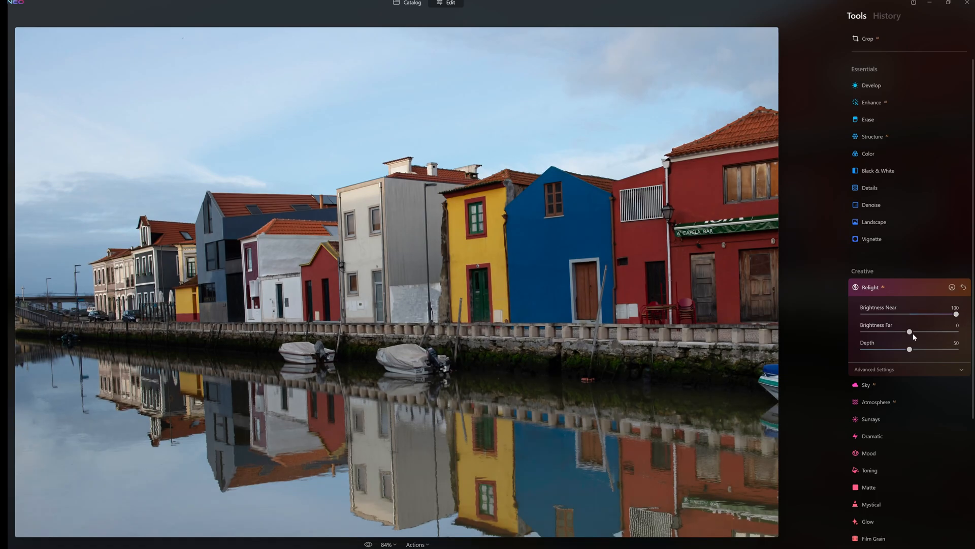
mouse_move(909, 331)
left_mouse_down()
mouse_move(871, 331)
mouse_move(920, 331)
left_mouse_up()
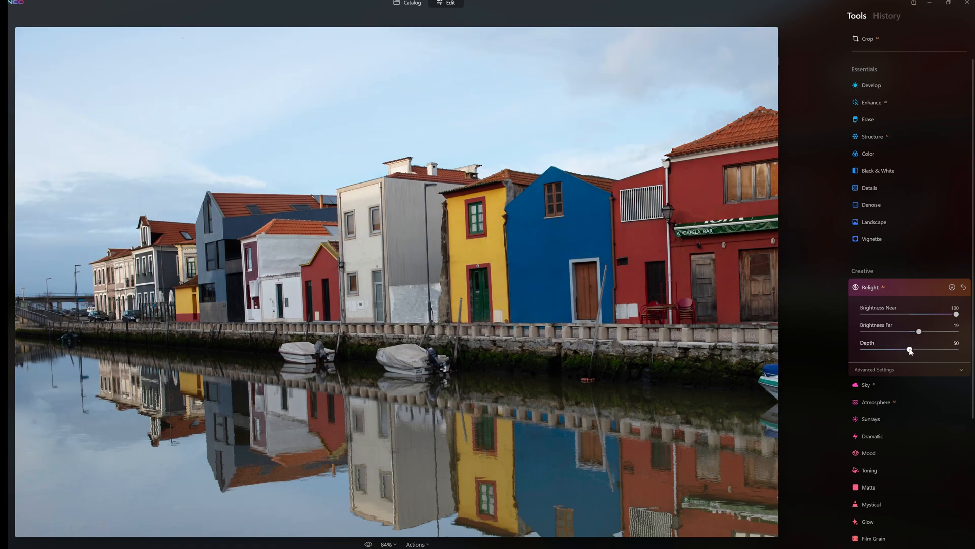
mouse_move(910, 349)
left_mouse_down()
mouse_move(853, 349)
mouse_move(939, 349)
left_mouse_up()
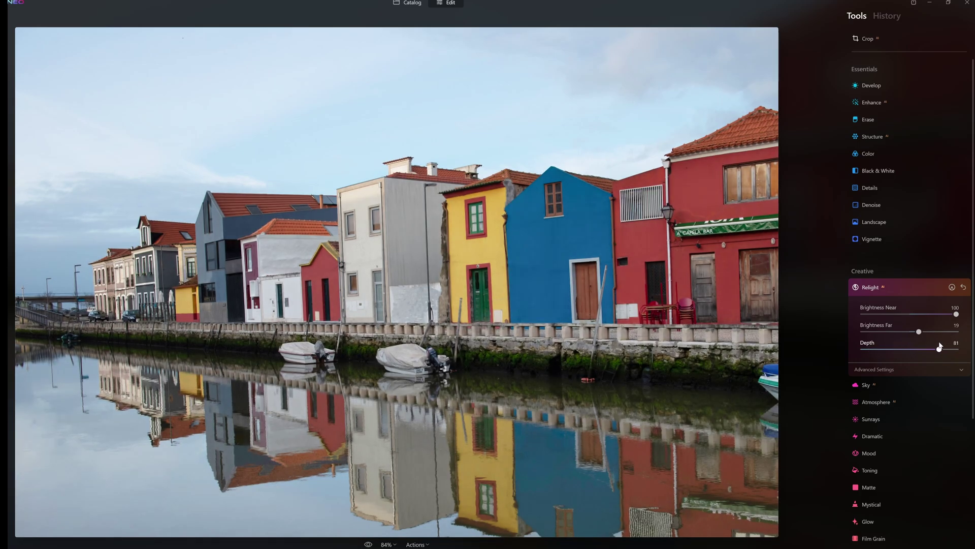
In Relight's advanced settings, set Warmth Near 44 and Warmth Far -32.
left_click(872, 370)
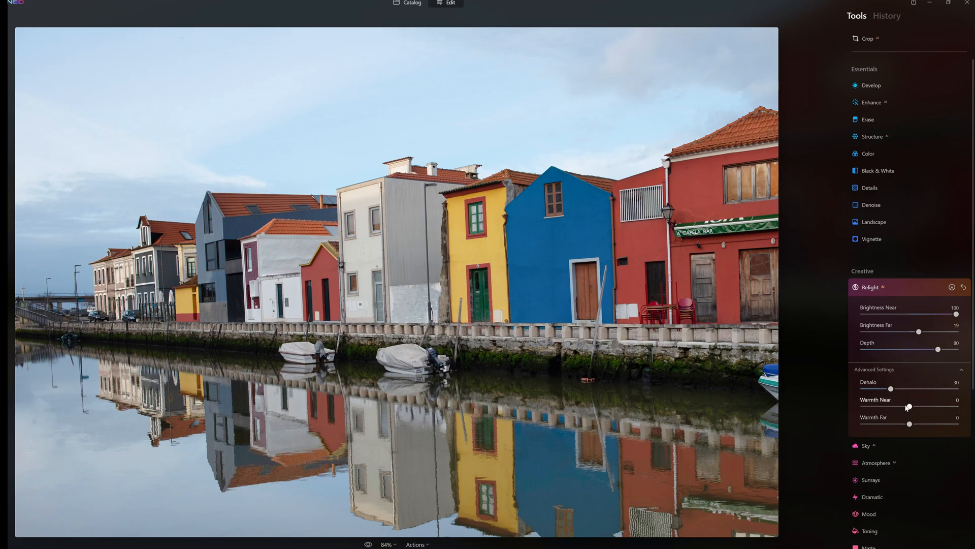
left_click_drag(909, 406, 956, 406)
left_click_drag(956, 406, 879, 425)
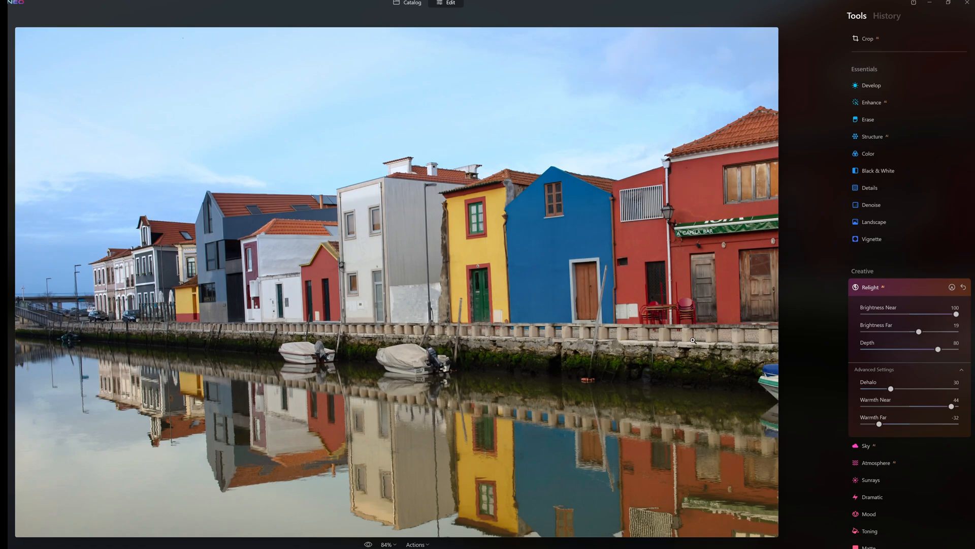
Replace the overcast sky with the Sunset Clouds 1 sky.
left_click(871, 287)
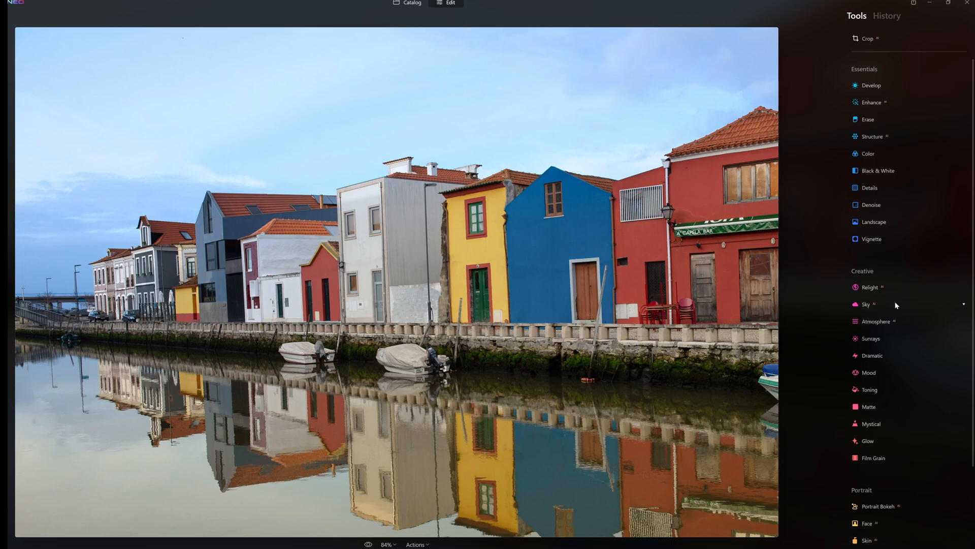
left_click(871, 306)
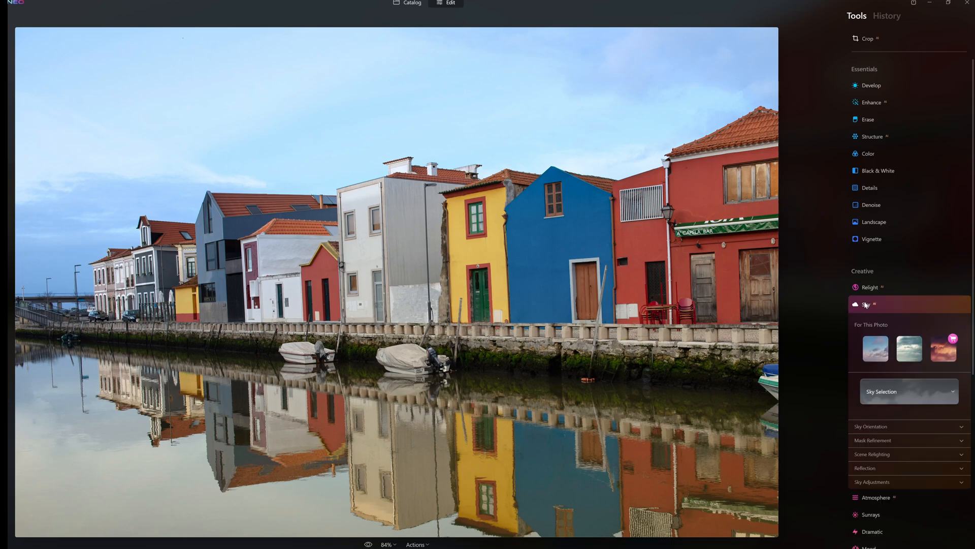
left_click(878, 352)
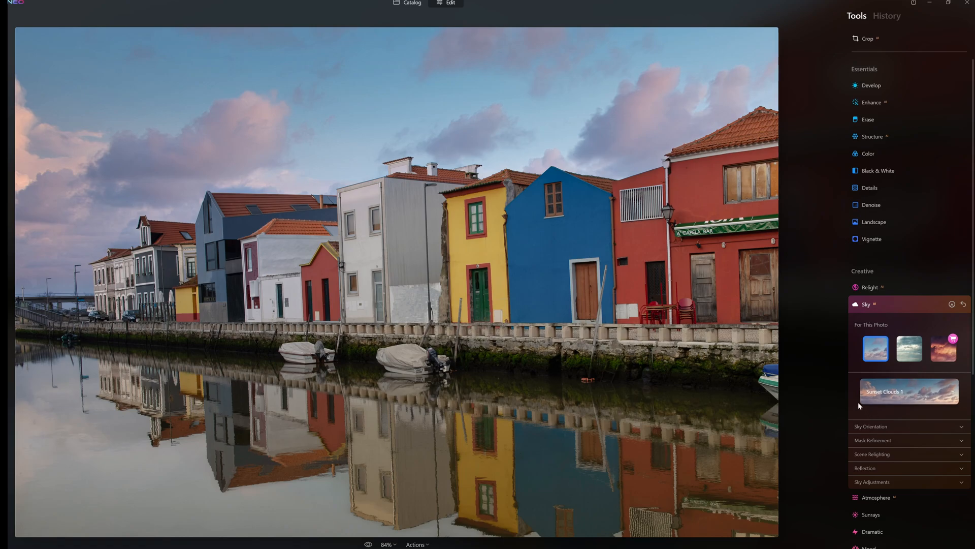
scroll(902, 402, "down", 3)
scroll(907, 402, "down", 2)
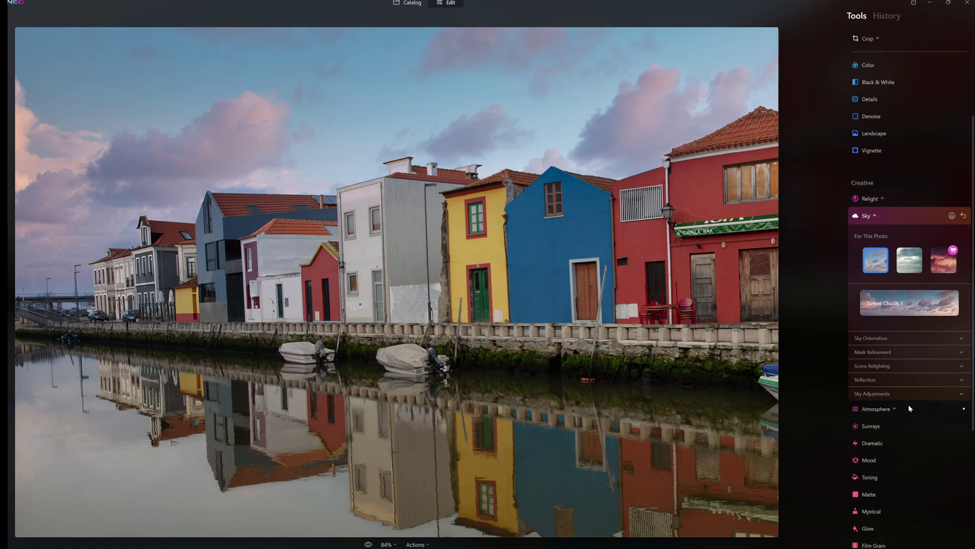
Look over the sky orientation, mask refinement, relighting, reflection and adjustment sections.
left_click(872, 331)
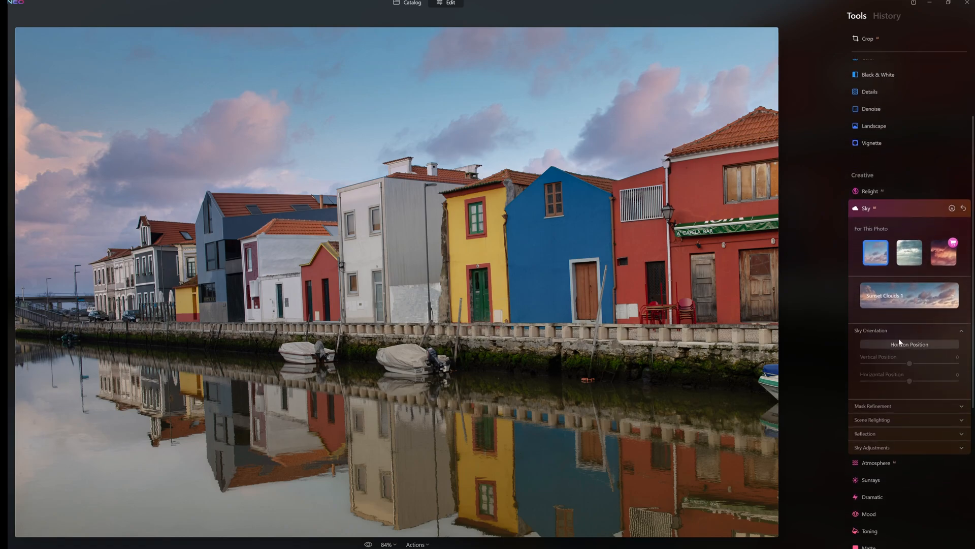
left_click(883, 404)
scroll(883, 344, "down", 2)
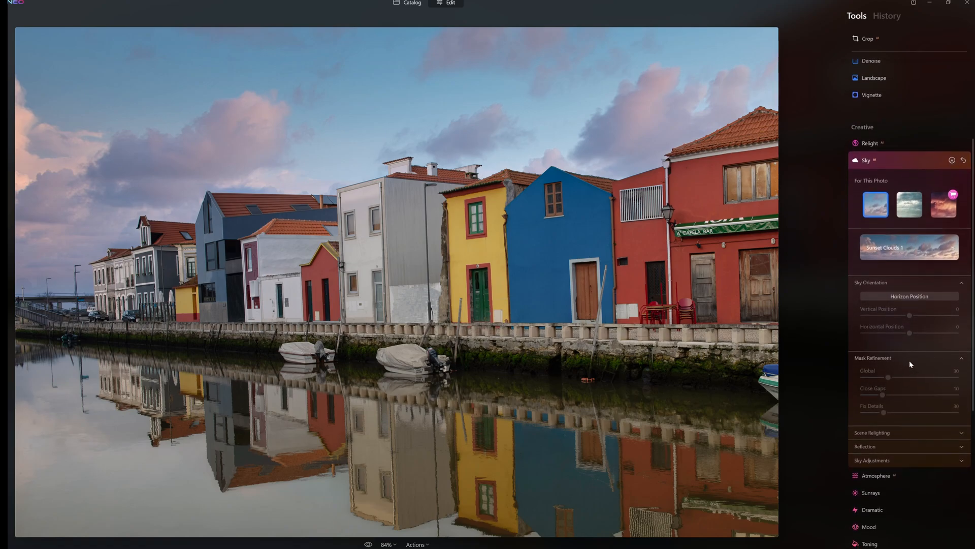
scroll(909, 364, "down", 3)
left_click(875, 337)
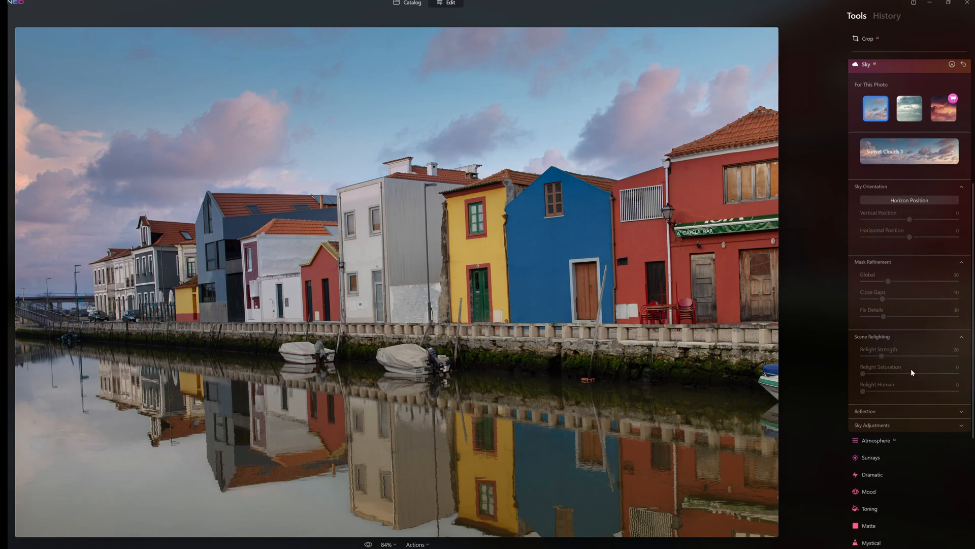
left_click(885, 411)
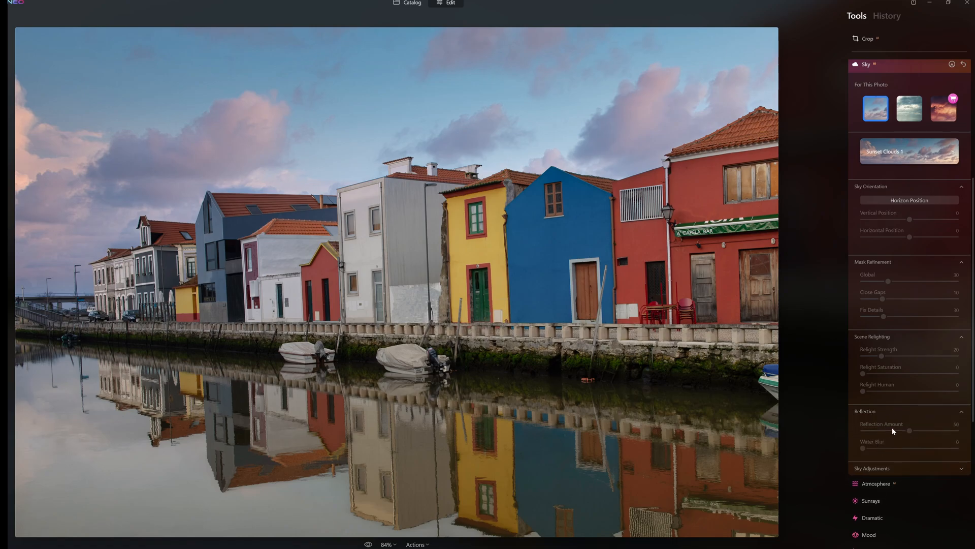
scroll(892, 428, "down", 3)
left_click(866, 373)
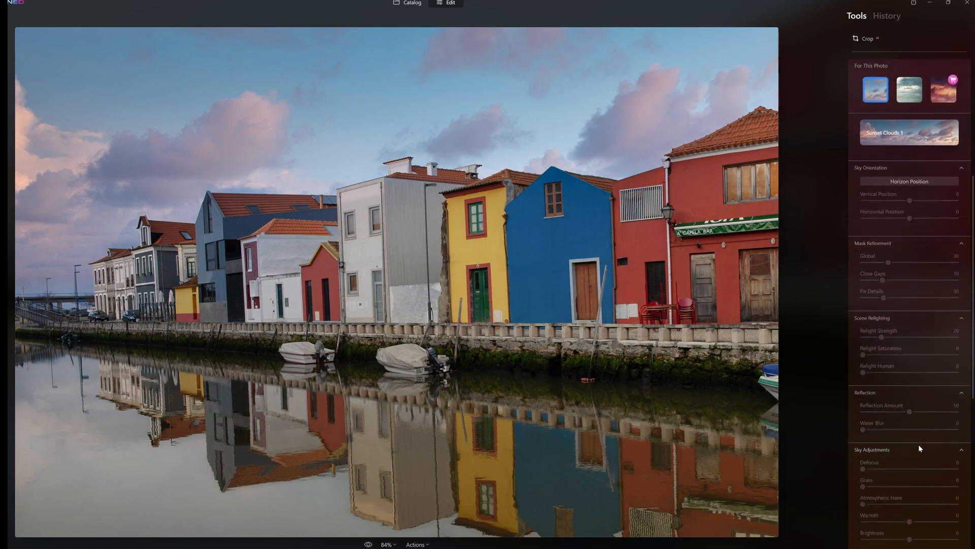
scroll(918, 444, "up", 8)
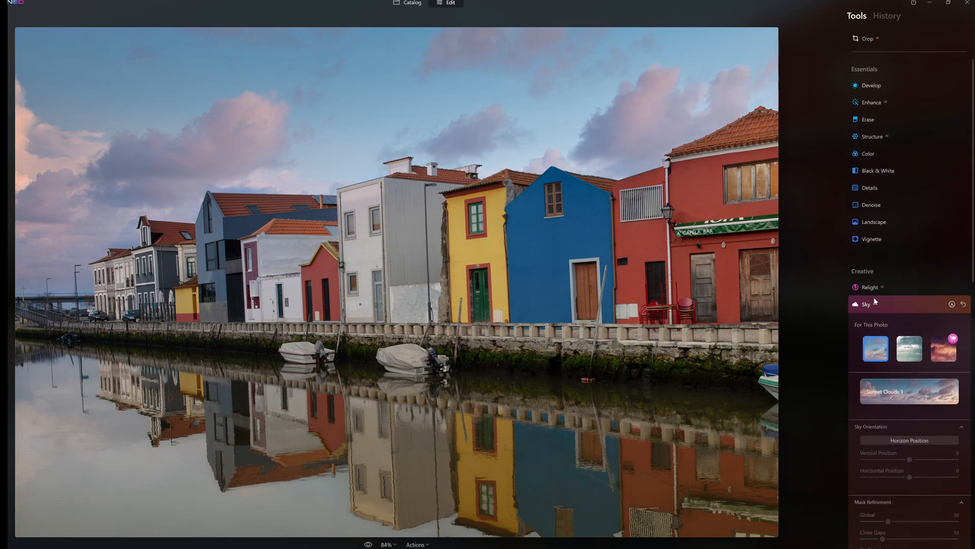
In Atmosphere, add Fog with Amount about 52, Depth 100 and Lightness 50.
left_click(868, 305)
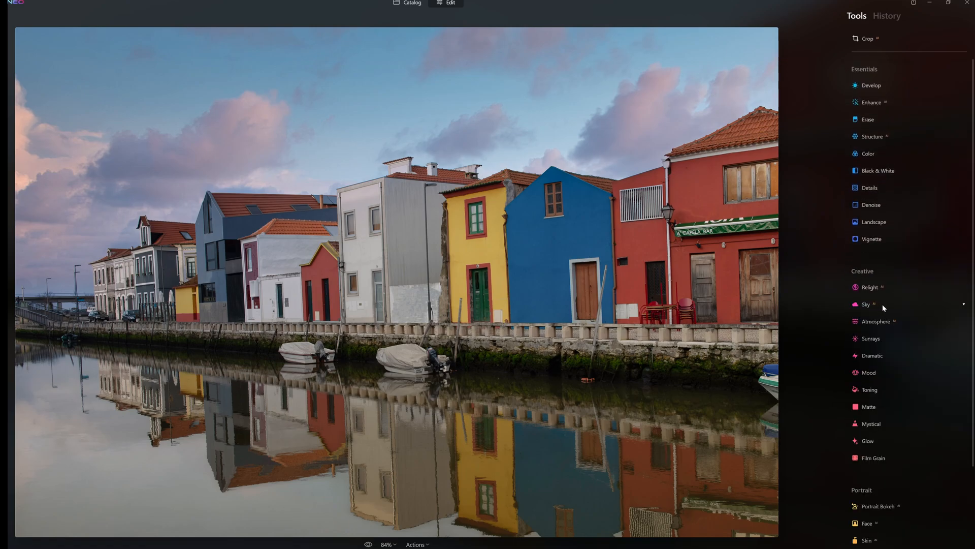
left_click(871, 322)
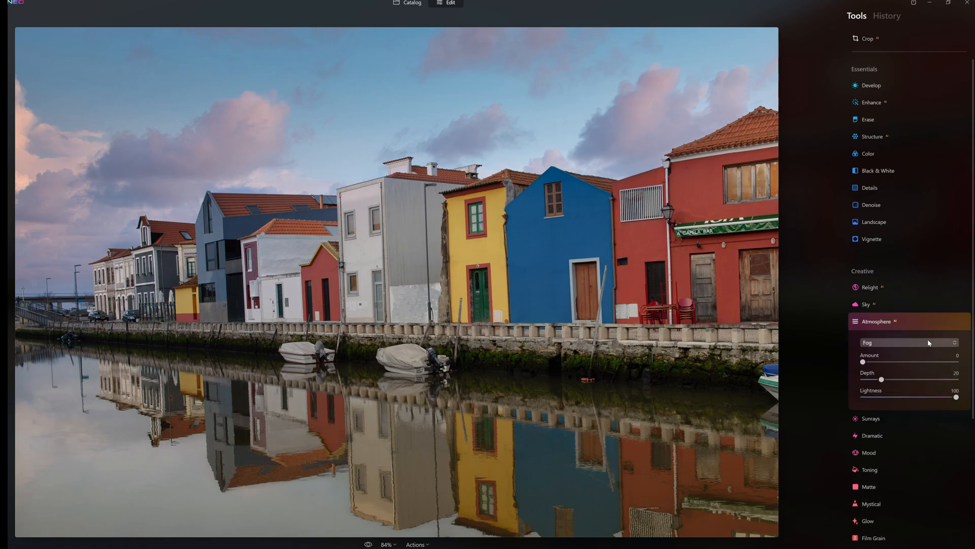
mouse_move(862, 362)
left_mouse_down()
mouse_move(952, 362)
mouse_move(932, 362)
left_mouse_up()
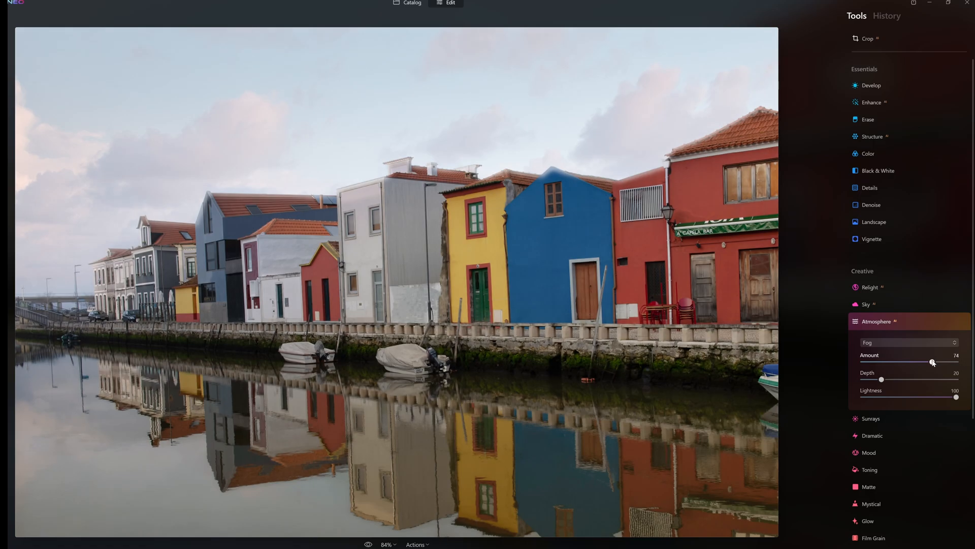
left_click_drag(881, 380, 957, 379)
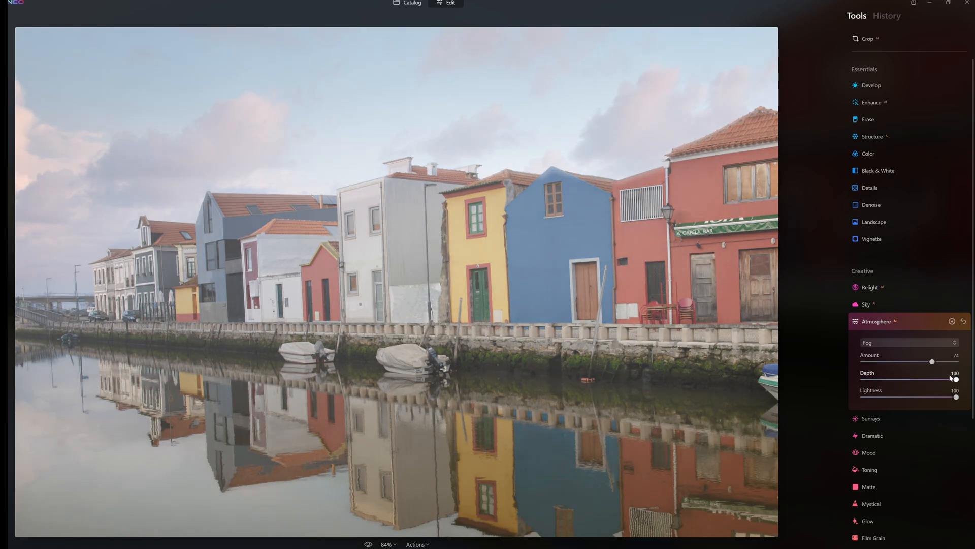
left_click_drag(932, 362, 913, 362)
left_click_drag(957, 397, 917, 397)
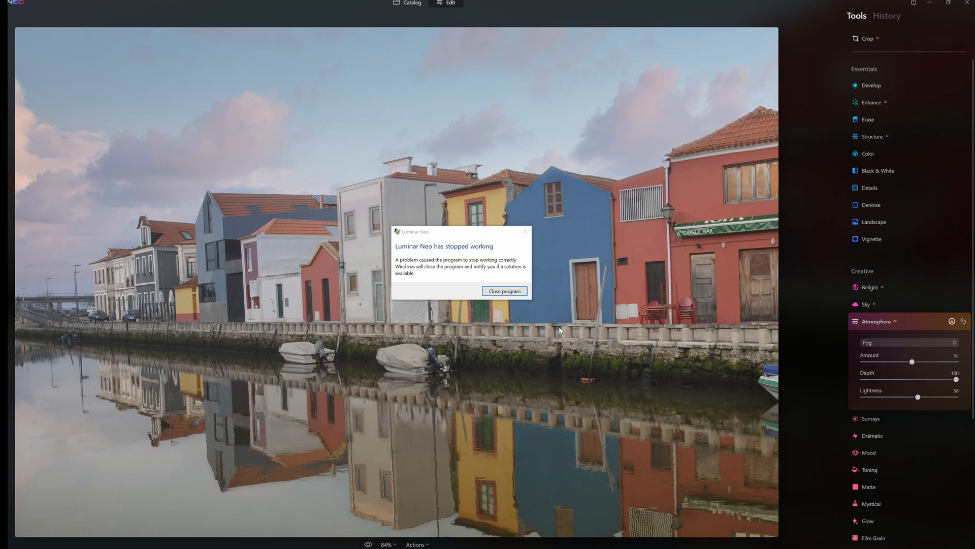
Dismiss the crash notice and return to the canal photo.
left_click(505, 292)
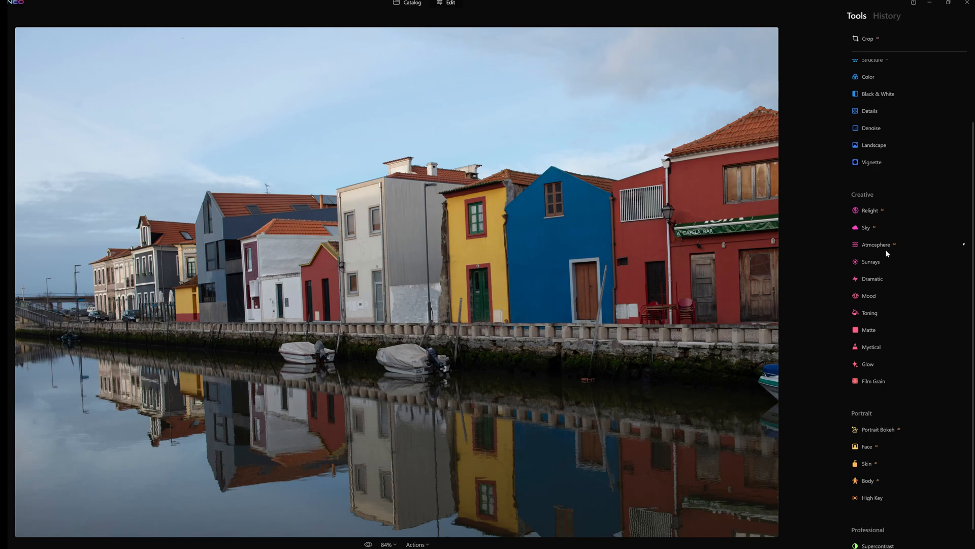
left_click(870, 263)
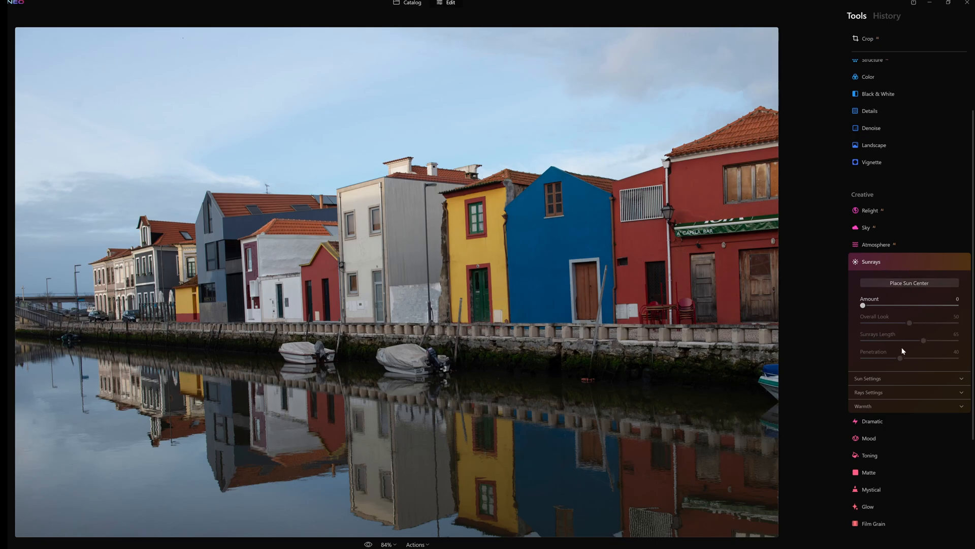
left_click(905, 379)
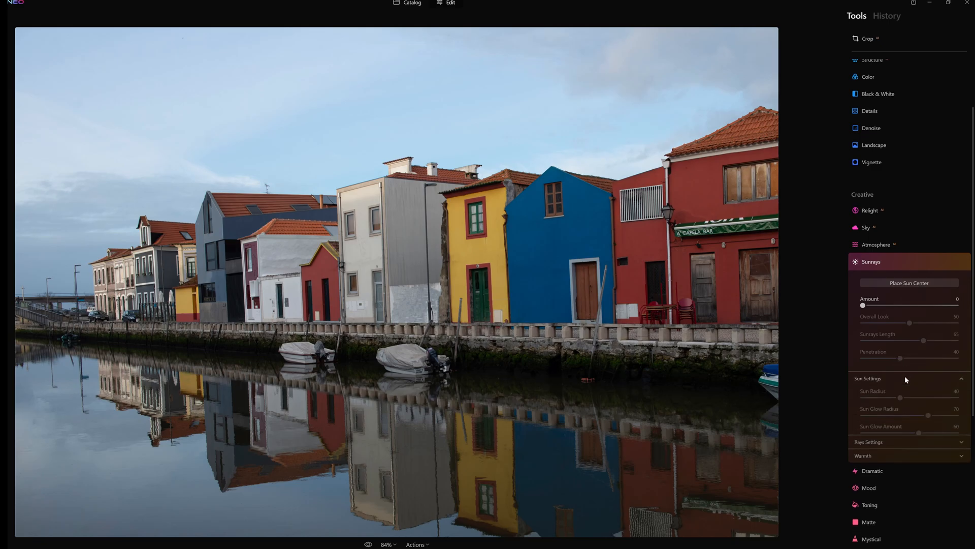
scroll(913, 355, "down", 1)
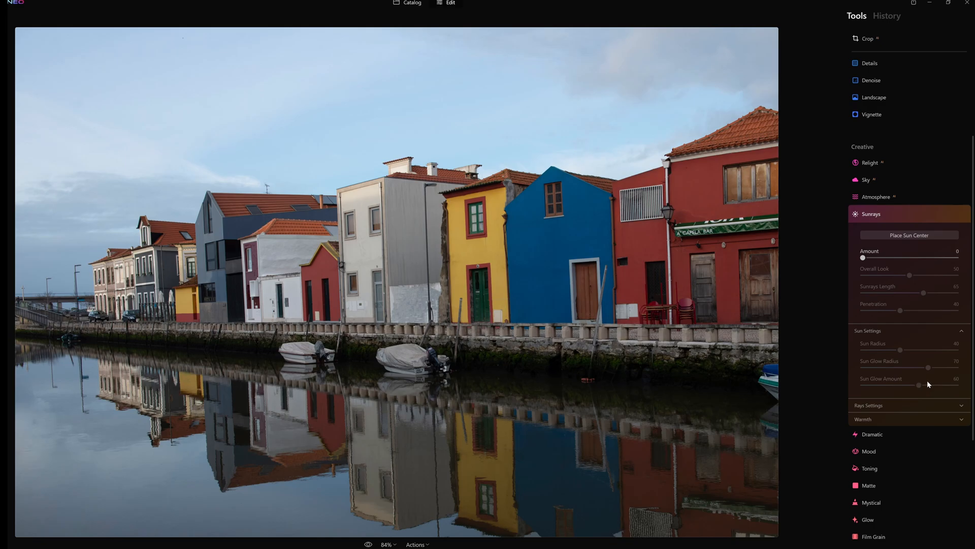
left_click(901, 406)
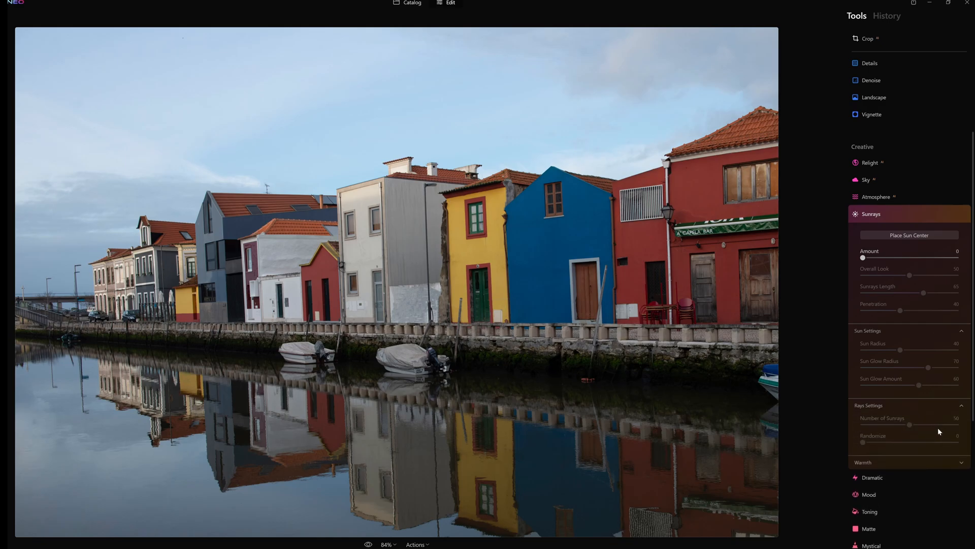
scroll(897, 424, "down", 3)
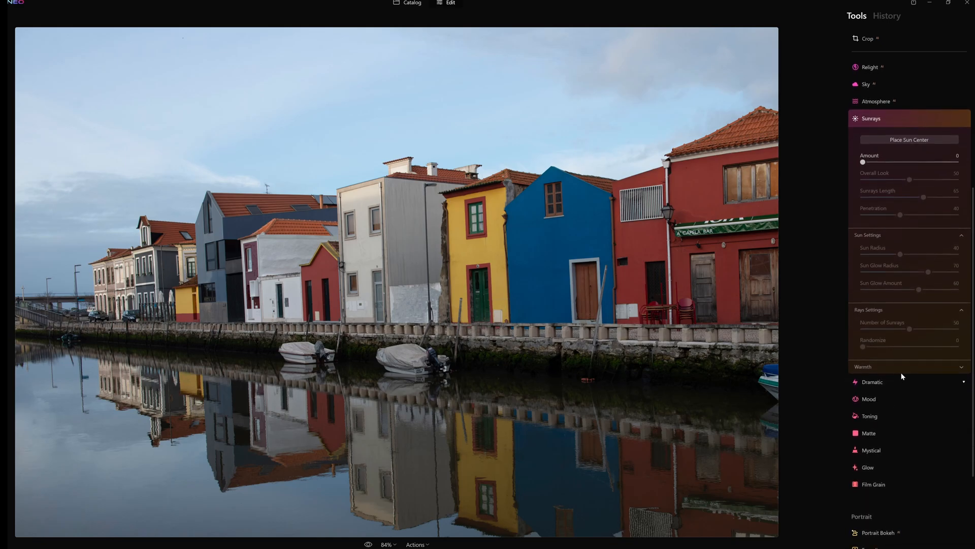
left_click(905, 364)
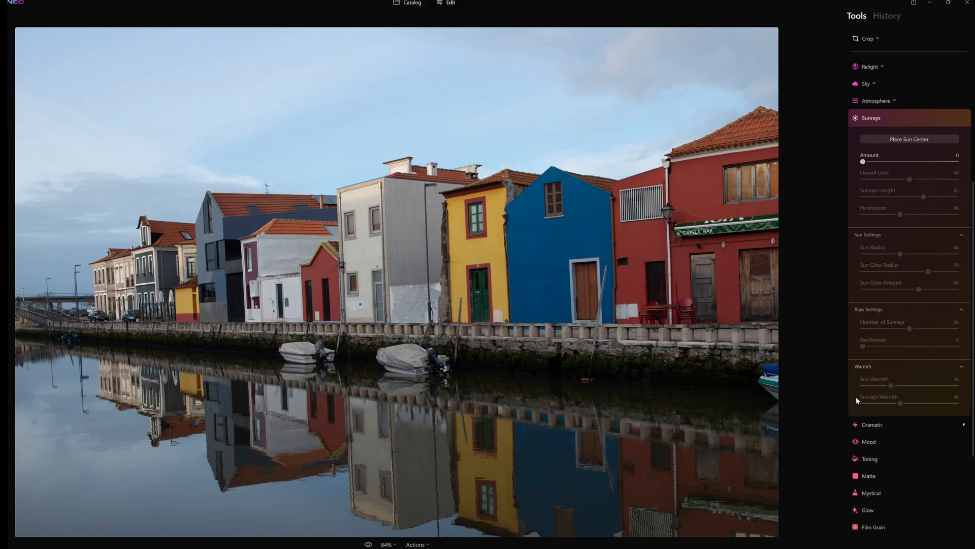
left_click(881, 120)
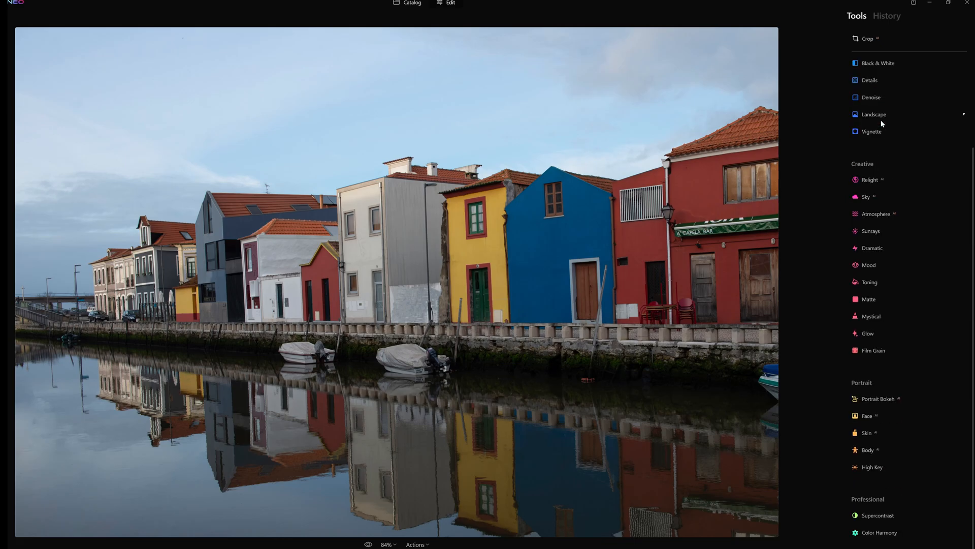
Try the Dramatic effect on the photo, then reset it entirely.
left_click(875, 248)
mouse_move(862, 274)
left_mouse_down()
mouse_move(916, 275)
mouse_move(894, 274)
left_mouse_up()
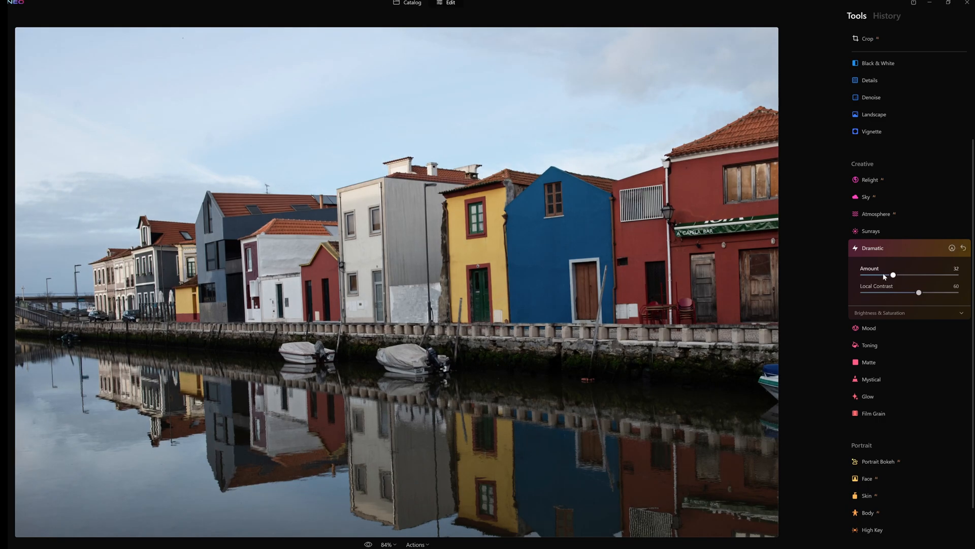
left_click(963, 248)
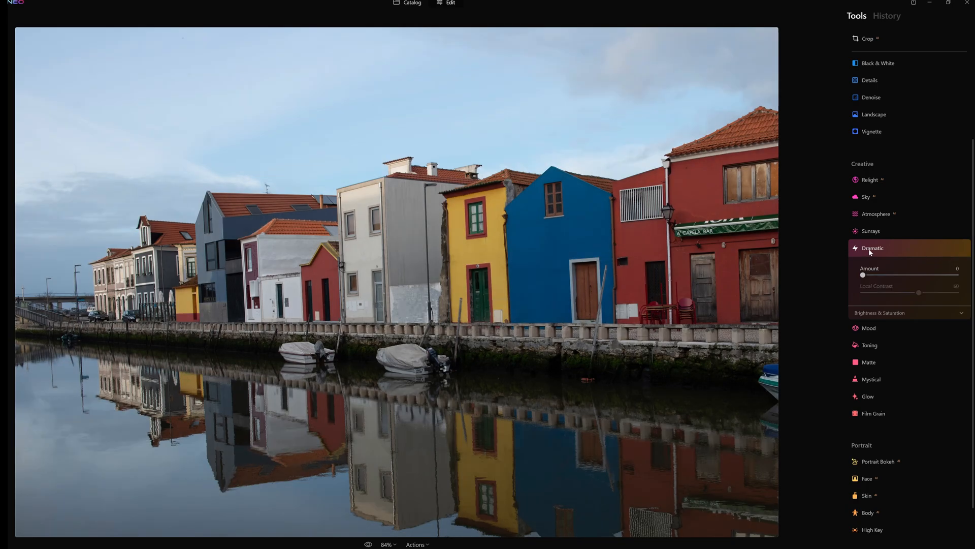
left_click(868, 248)
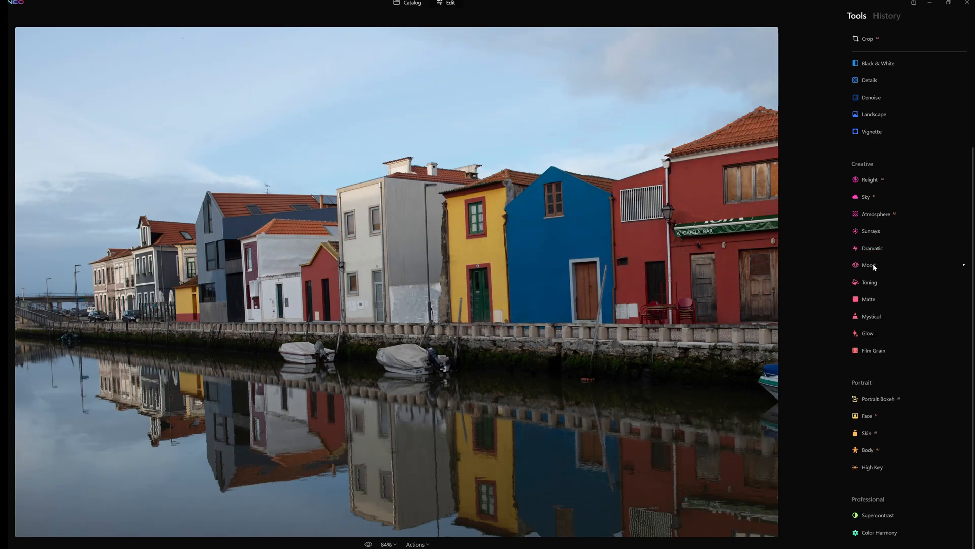
Apply the Anaheim Mood LUT at a faint Amount of about 21.
left_click(870, 264)
left_click_drag(862, 305, 950, 305)
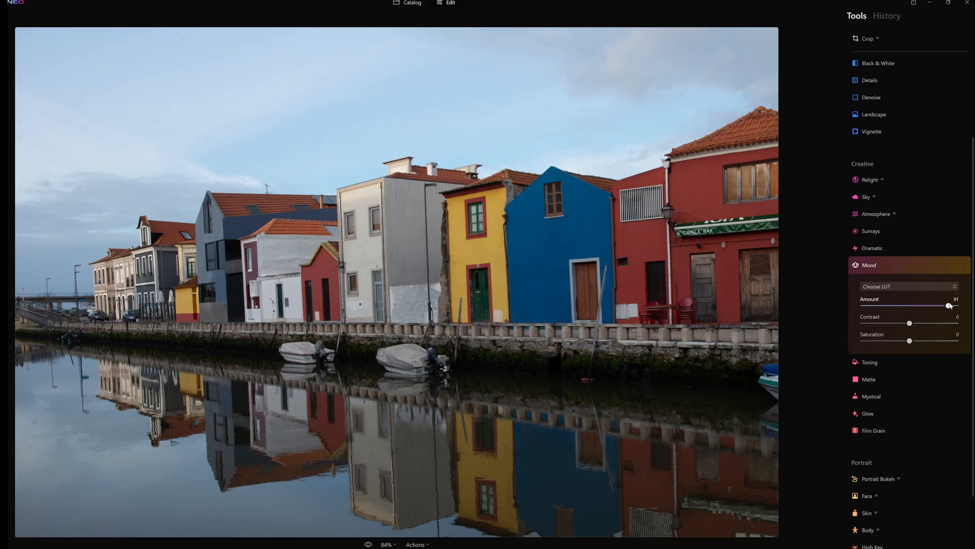
left_click(907, 287)
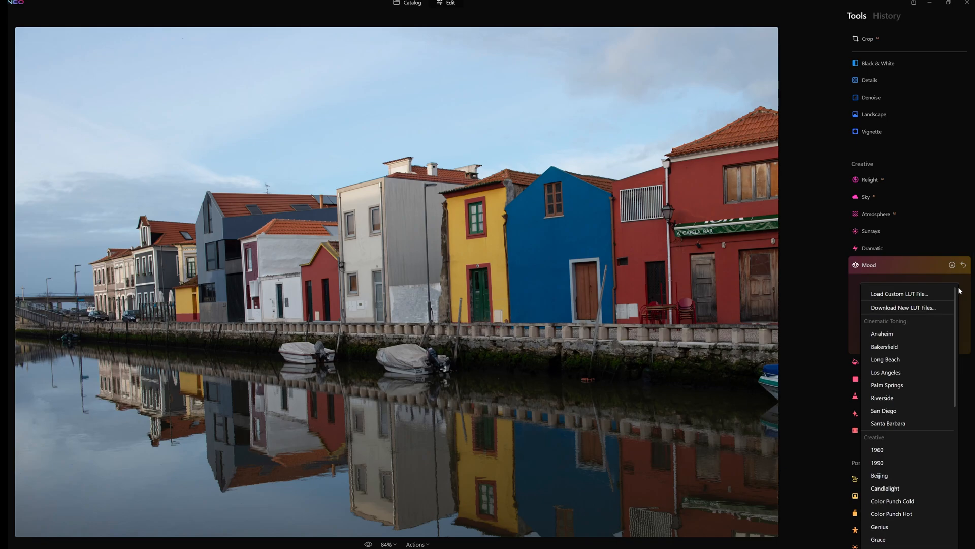
left_click(882, 334)
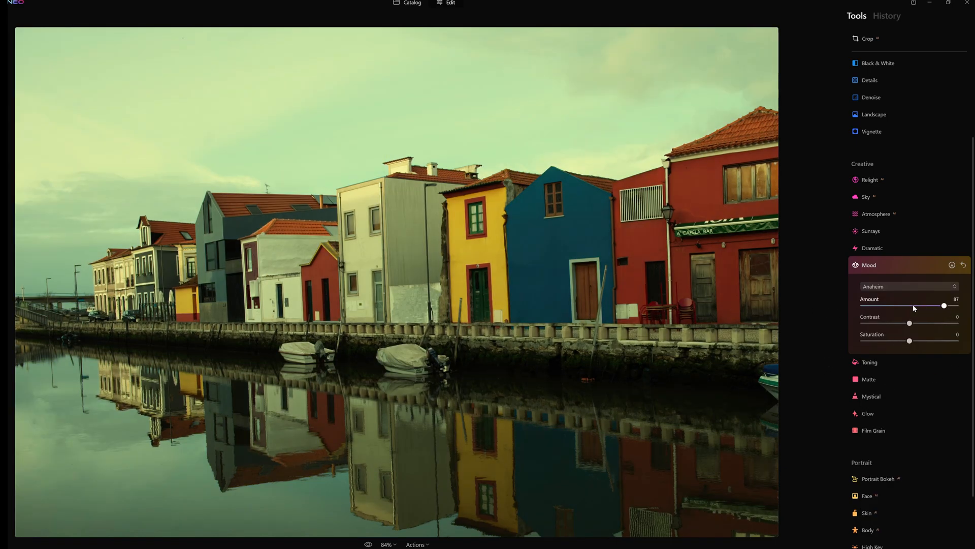
mouse_move(949, 306)
left_mouse_down()
mouse_move(867, 307)
mouse_move(882, 308)
left_mouse_up()
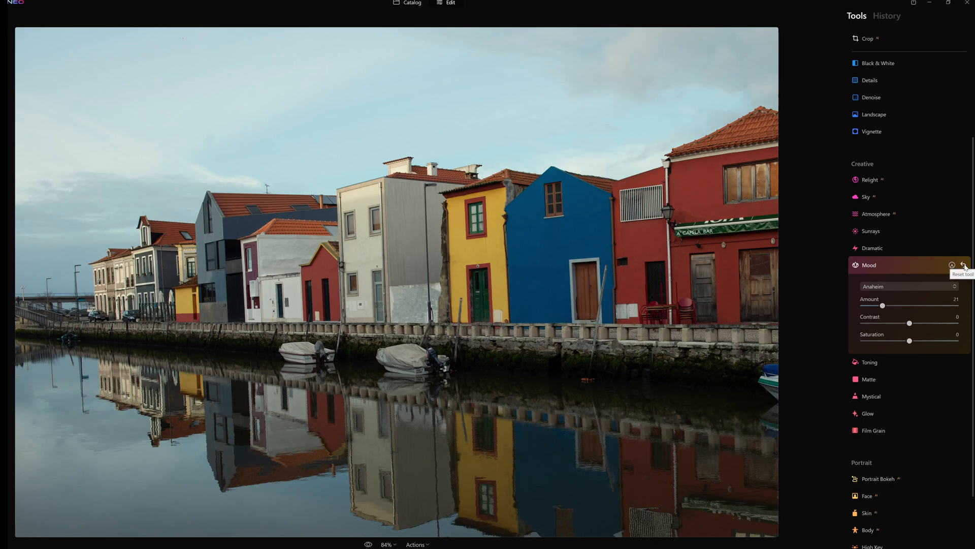
left_click(866, 267)
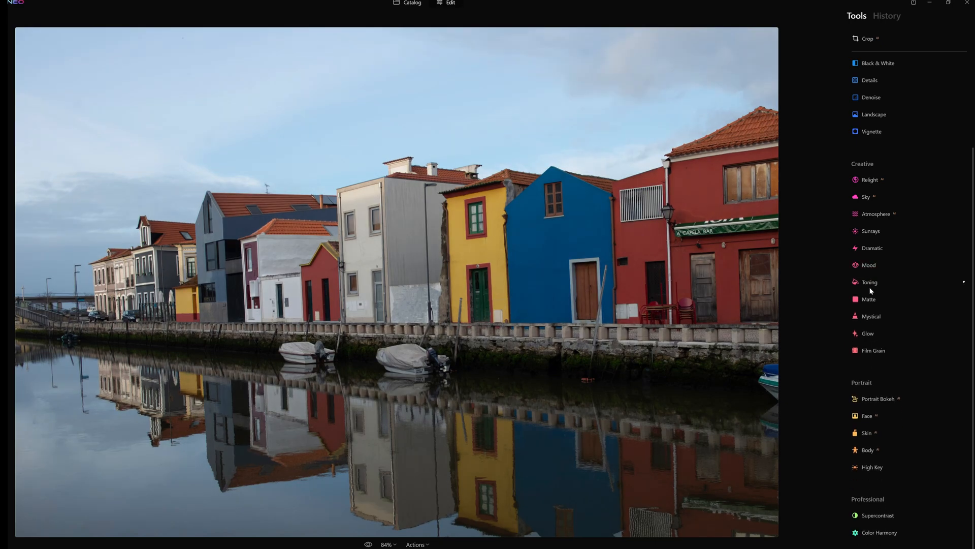
left_click(870, 284)
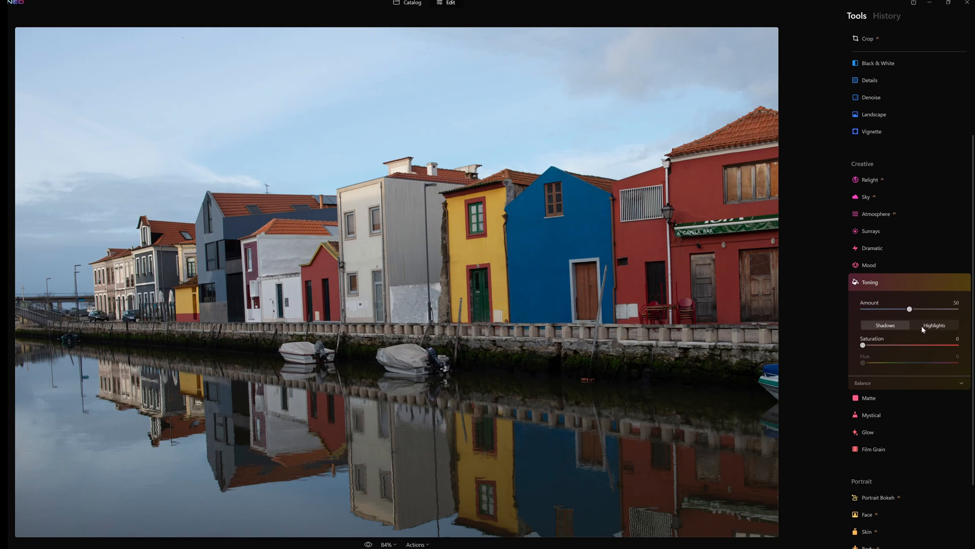
left_click(917, 382)
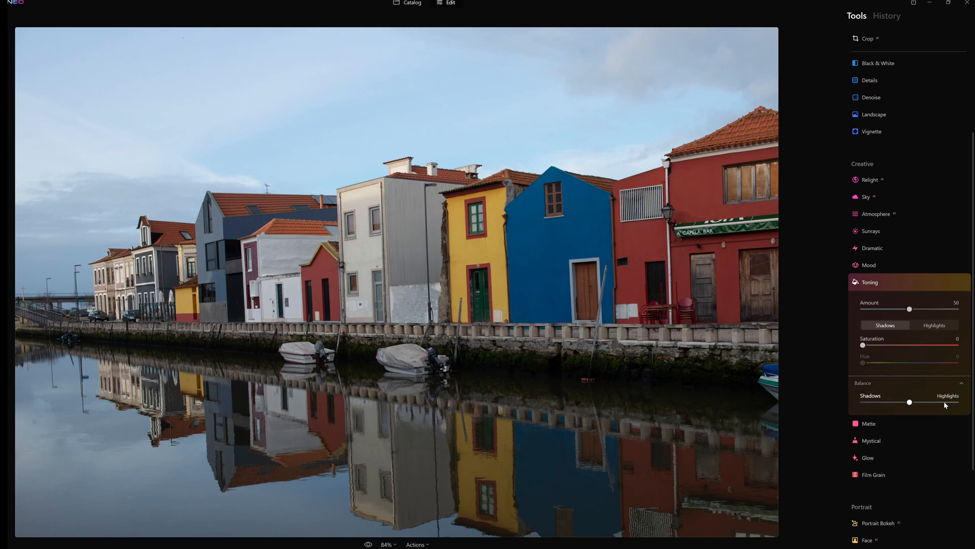
left_click(869, 282)
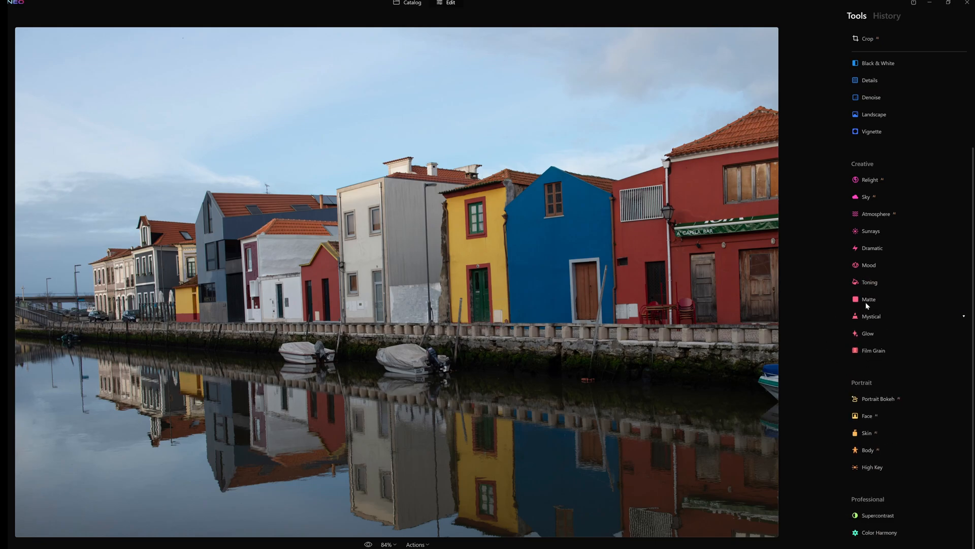
left_click(867, 300)
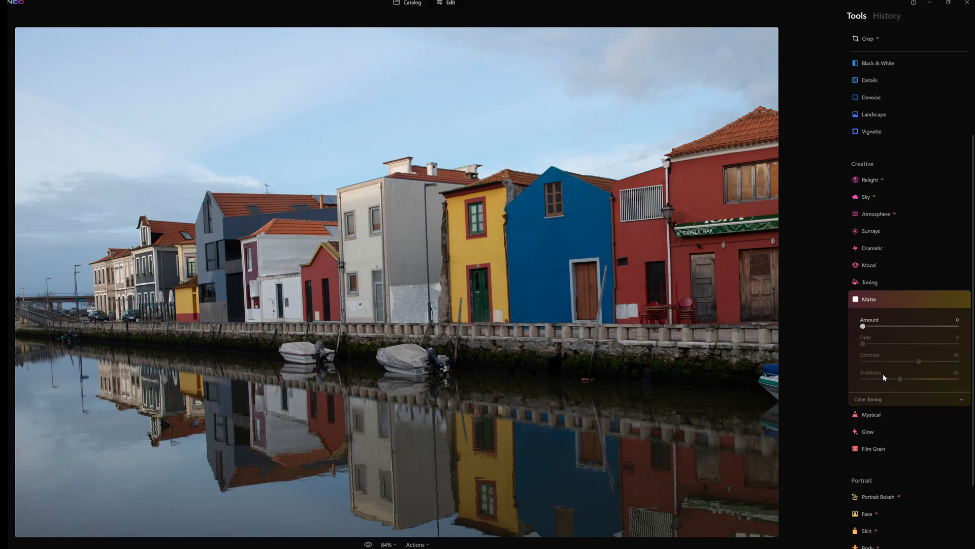
left_click(886, 401)
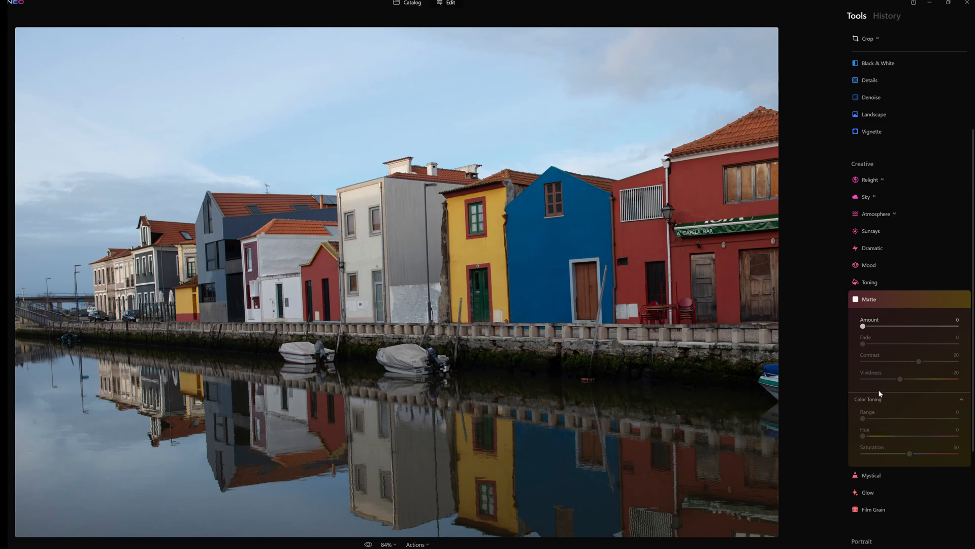
left_click(868, 302)
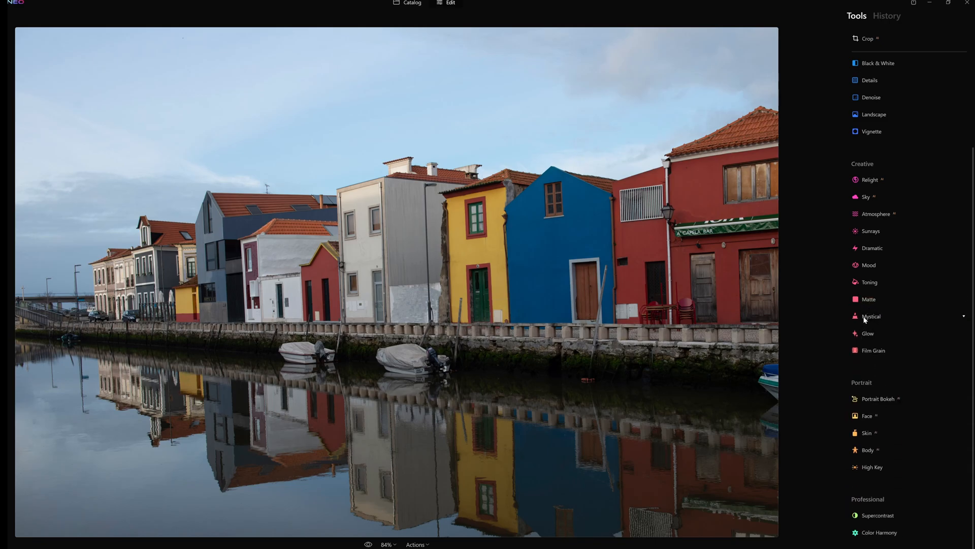
left_click(864, 319)
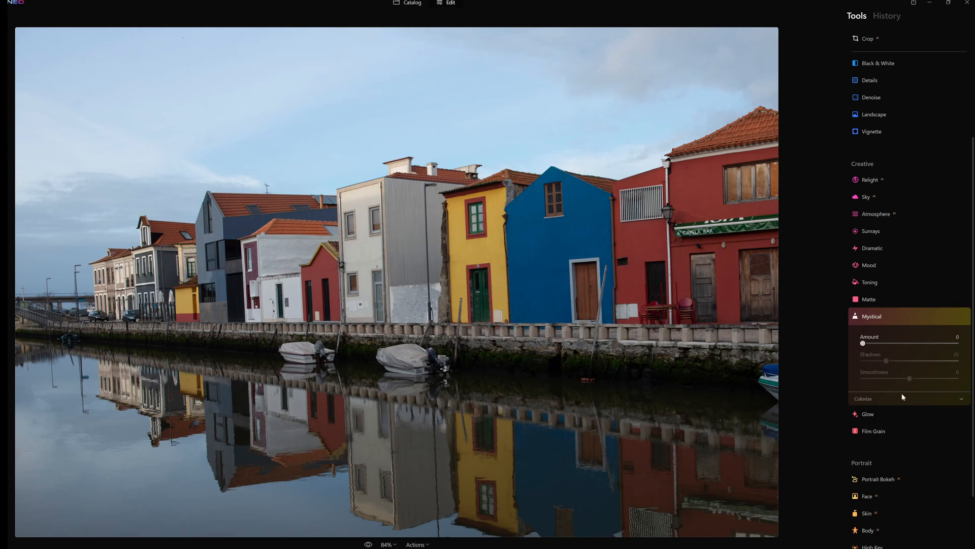
left_click(880, 400)
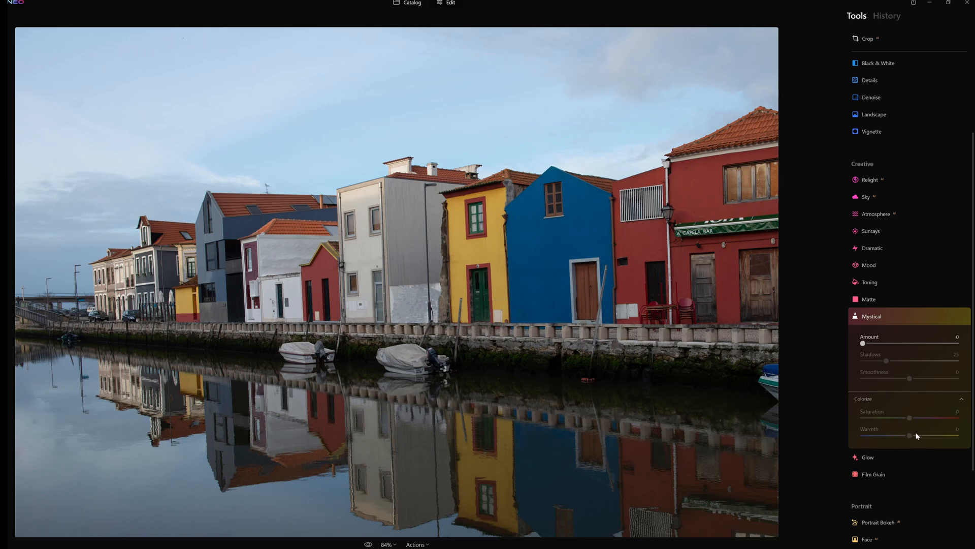
left_click(869, 316)
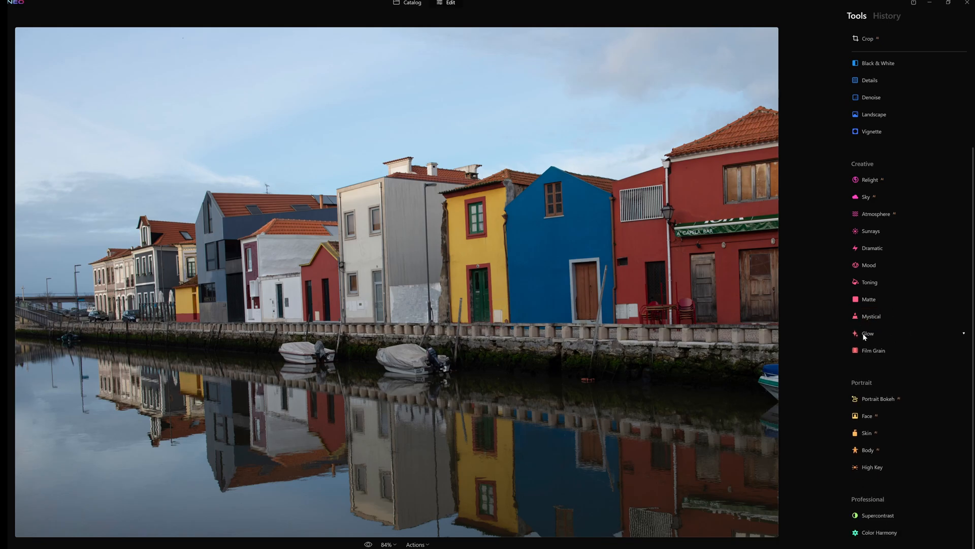
left_click(865, 336)
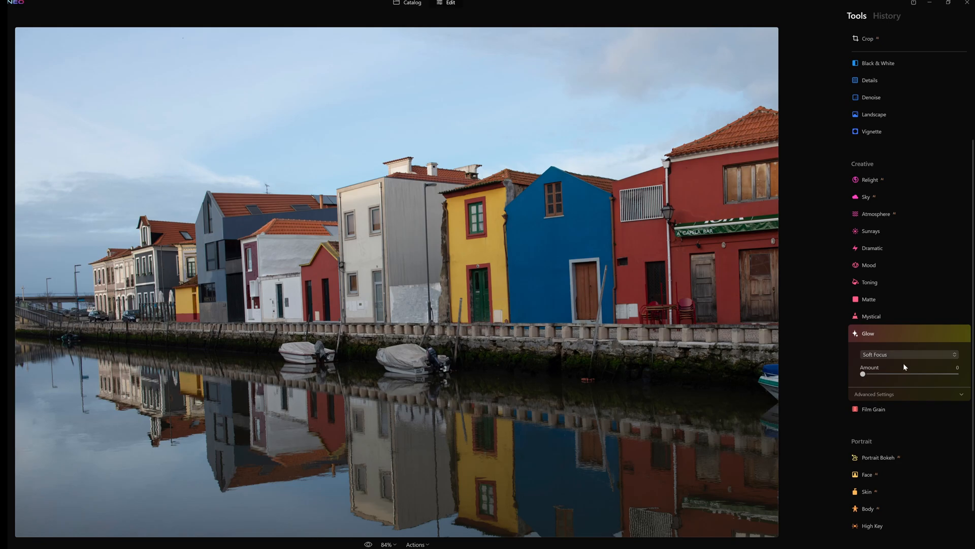
left_click(934, 355)
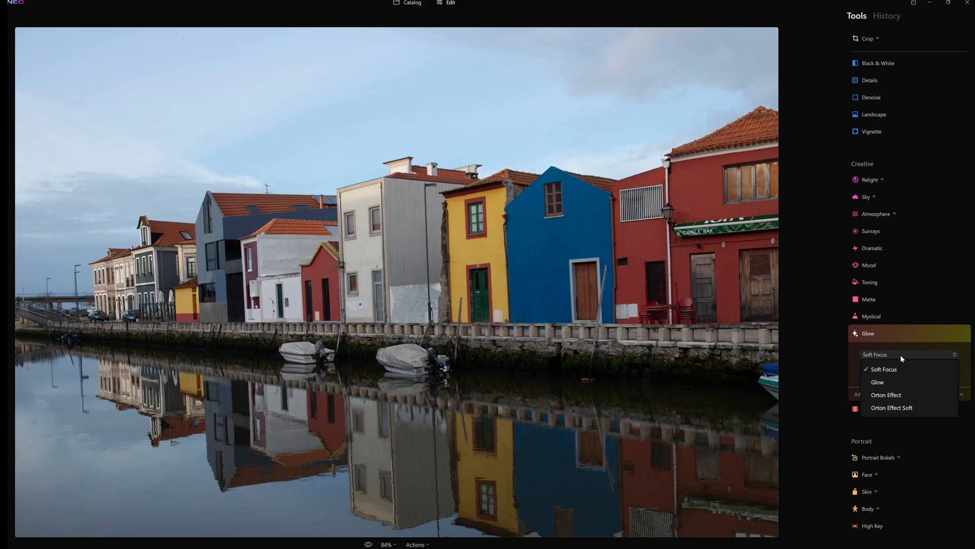
left_click(922, 351)
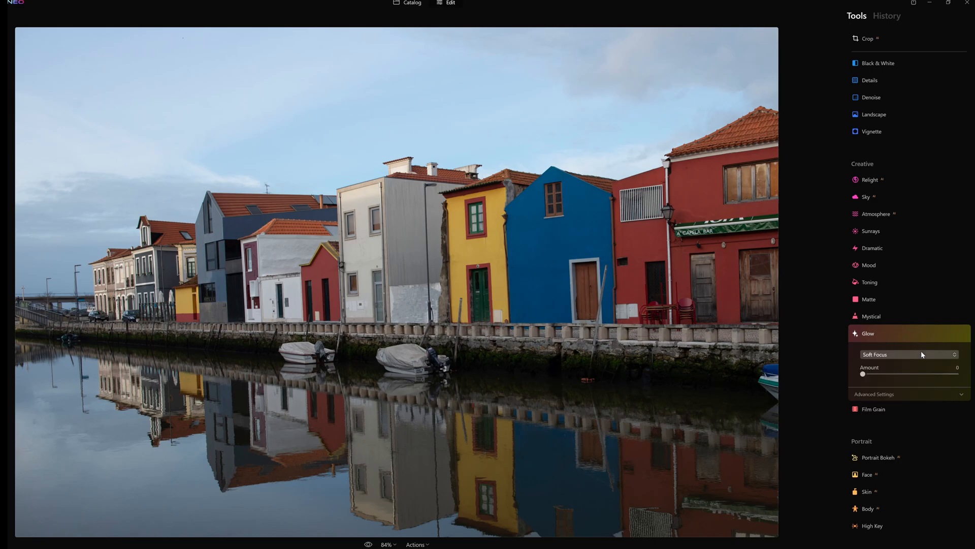
left_click(913, 393)
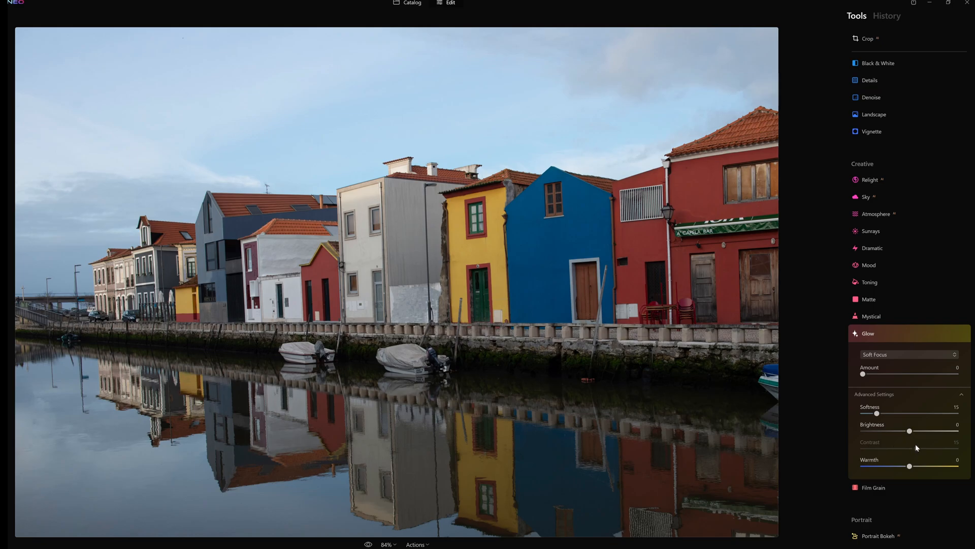
left_click(869, 332)
left_click(870, 352)
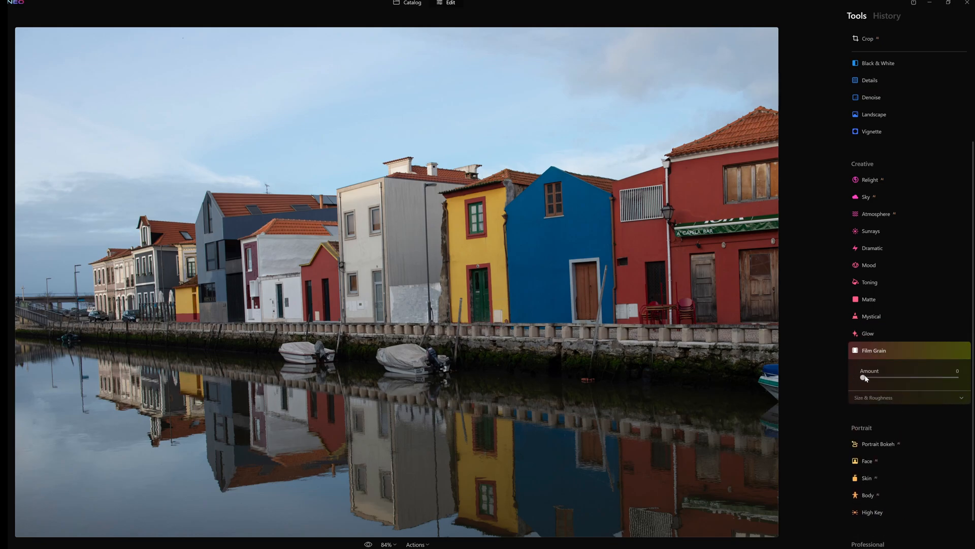
left_click(867, 397)
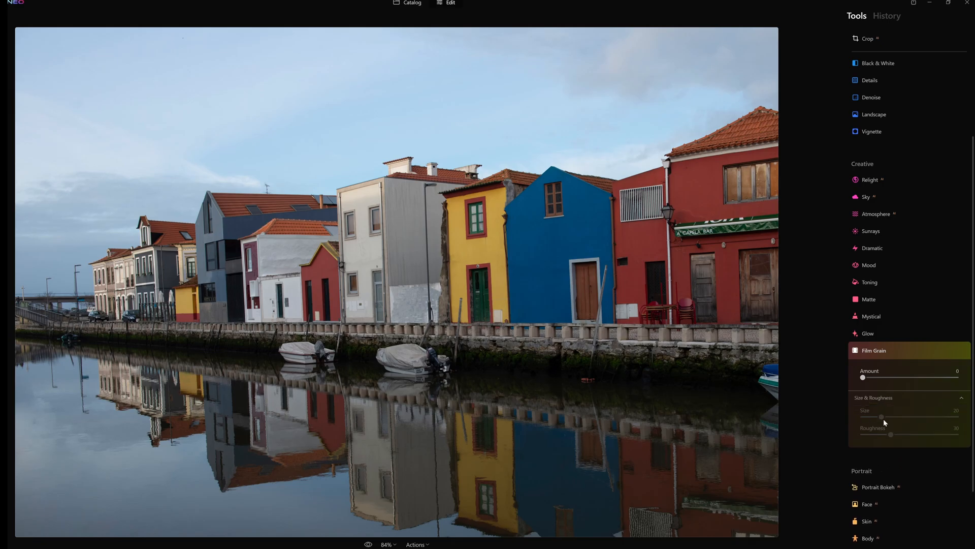
left_click(867, 351)
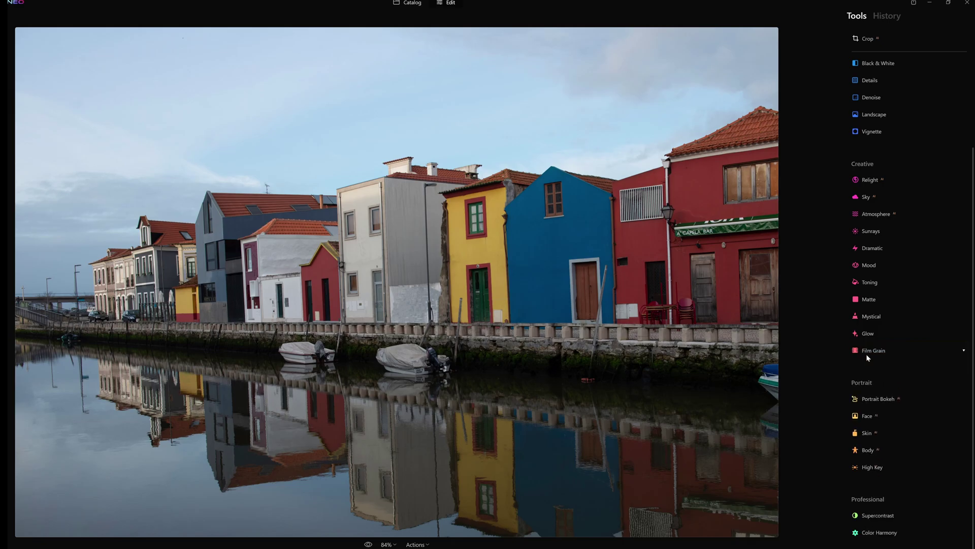
left_click(873, 400)
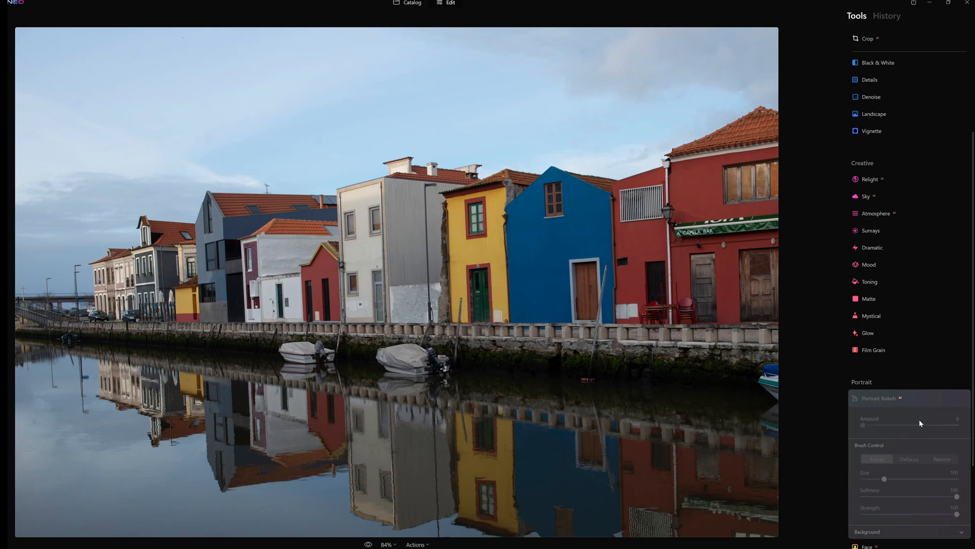
scroll(912, 482, "down", 2)
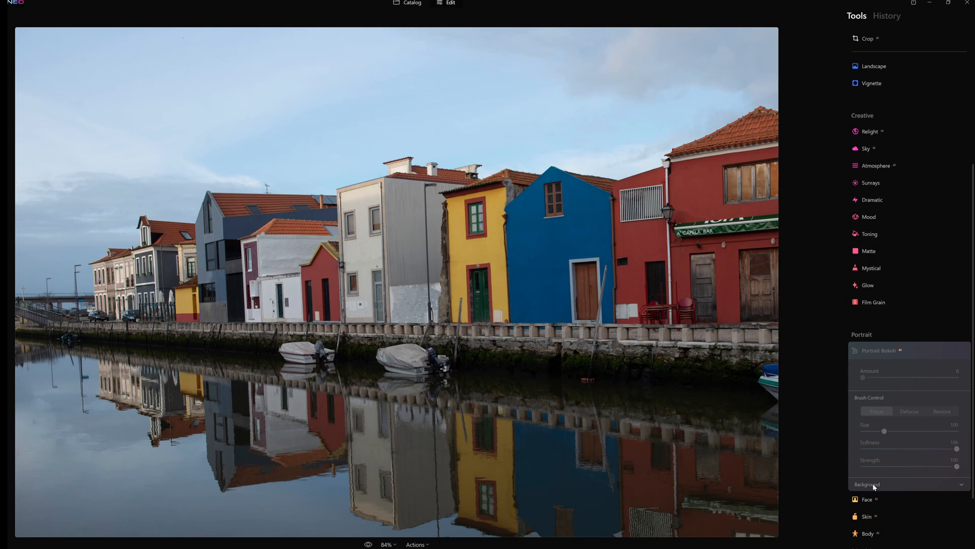
left_click(880, 349)
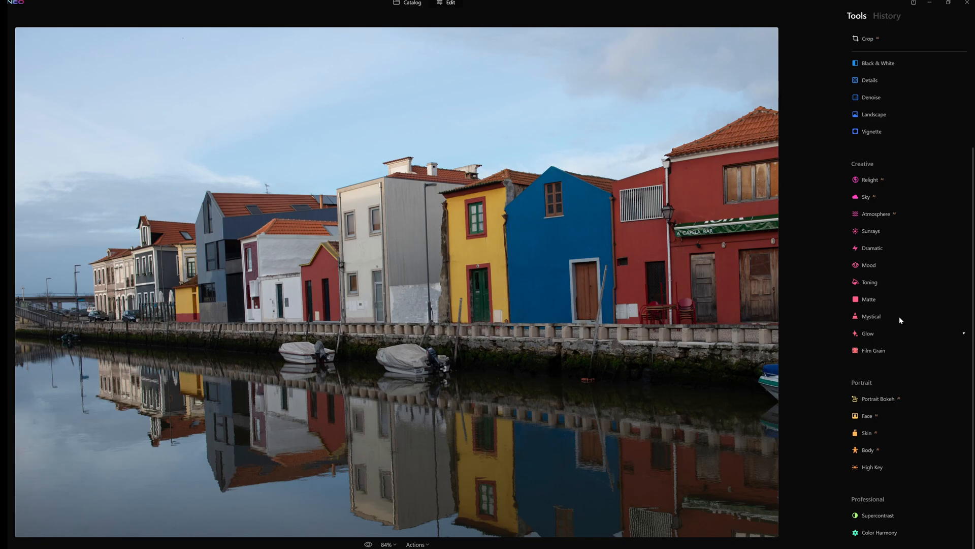
left_click(861, 416)
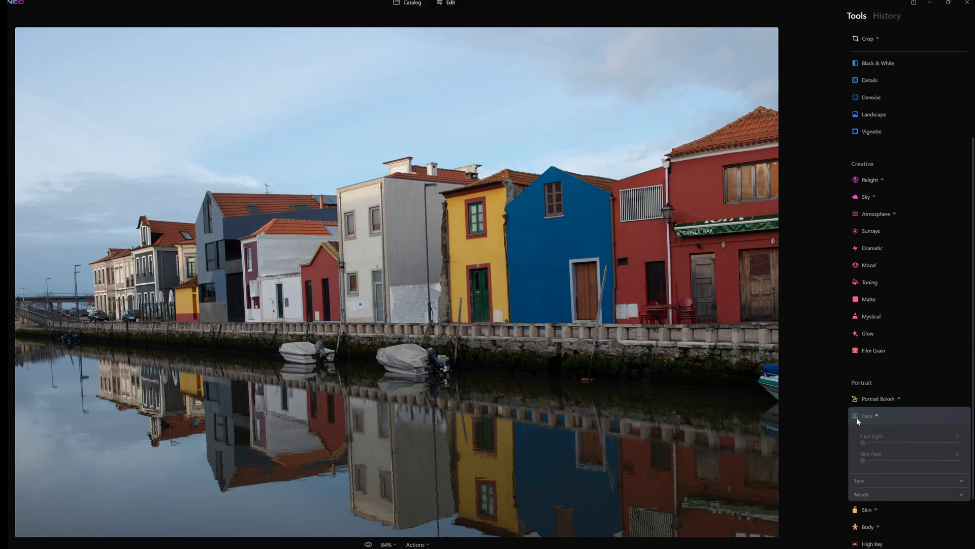
scroll(876, 427, "down", 3)
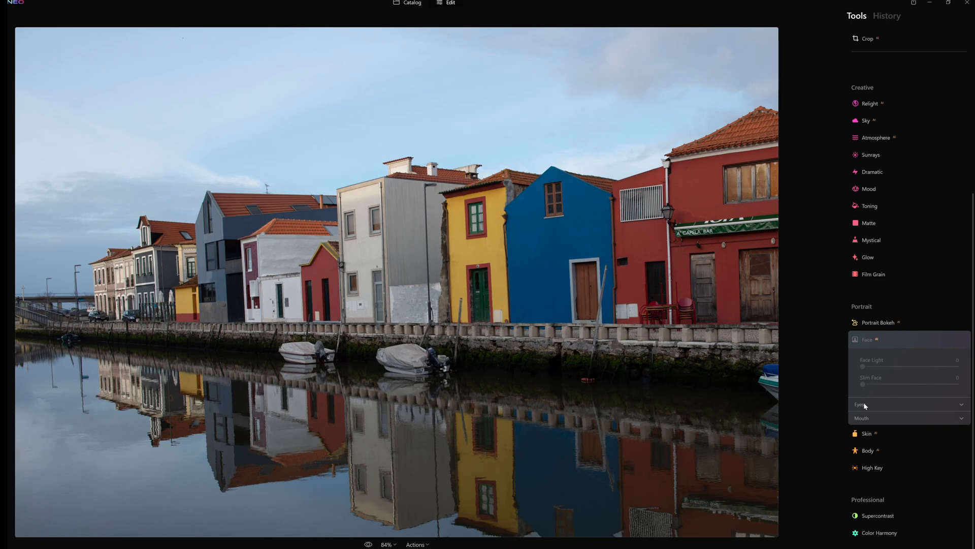
left_click(876, 324)
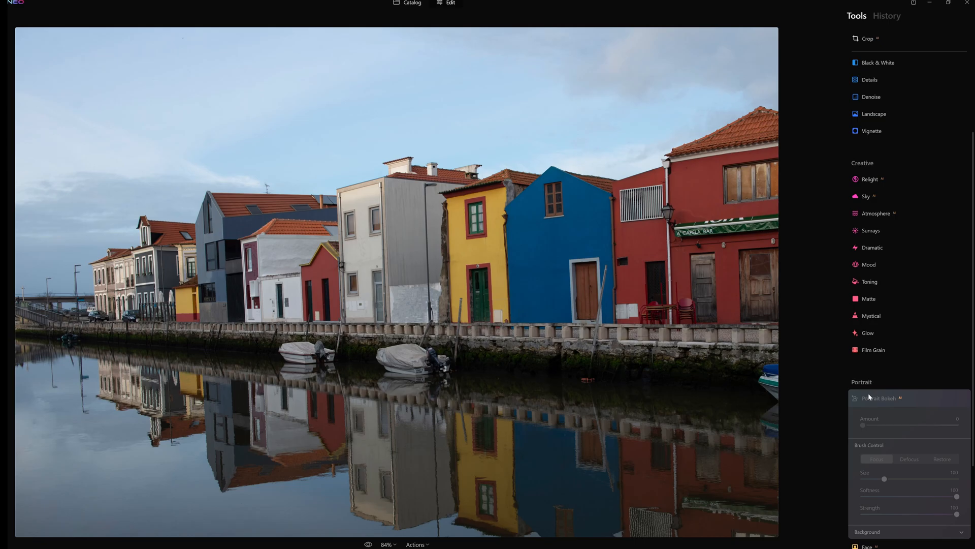
left_click(870, 397)
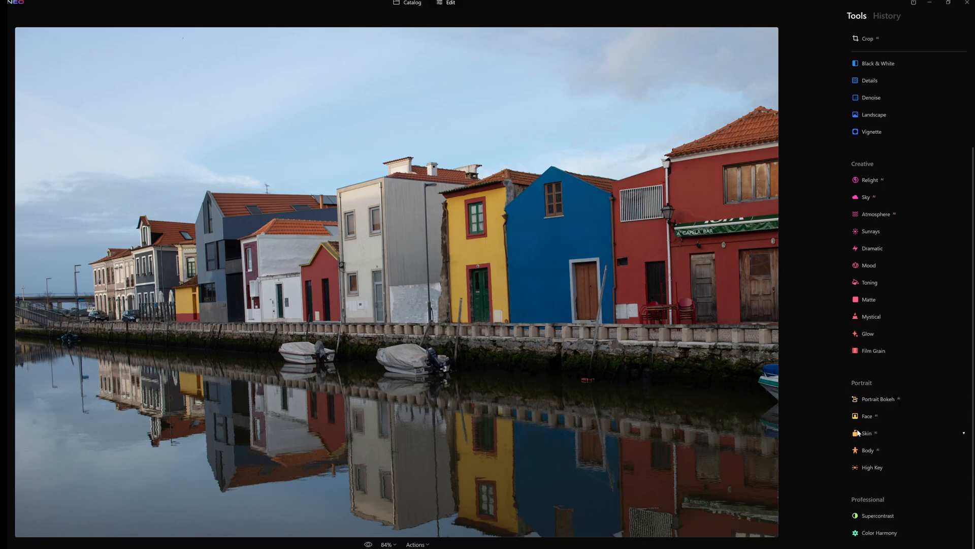
left_click(861, 433)
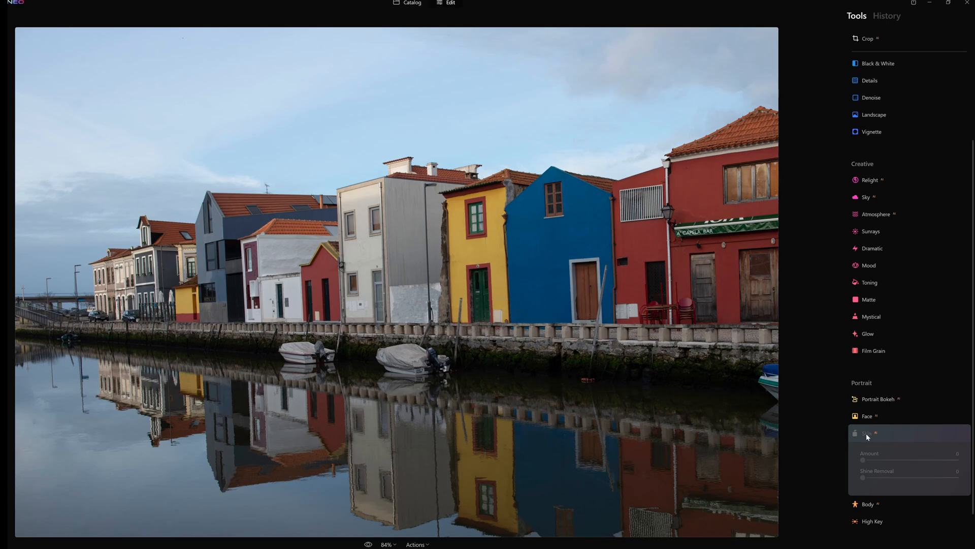
left_click(866, 434)
left_click(868, 451)
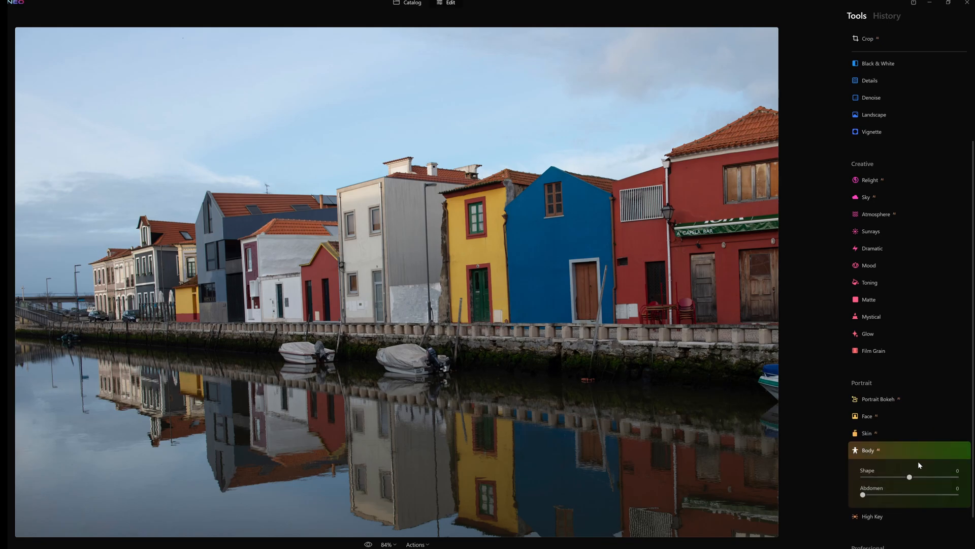
left_click(873, 452)
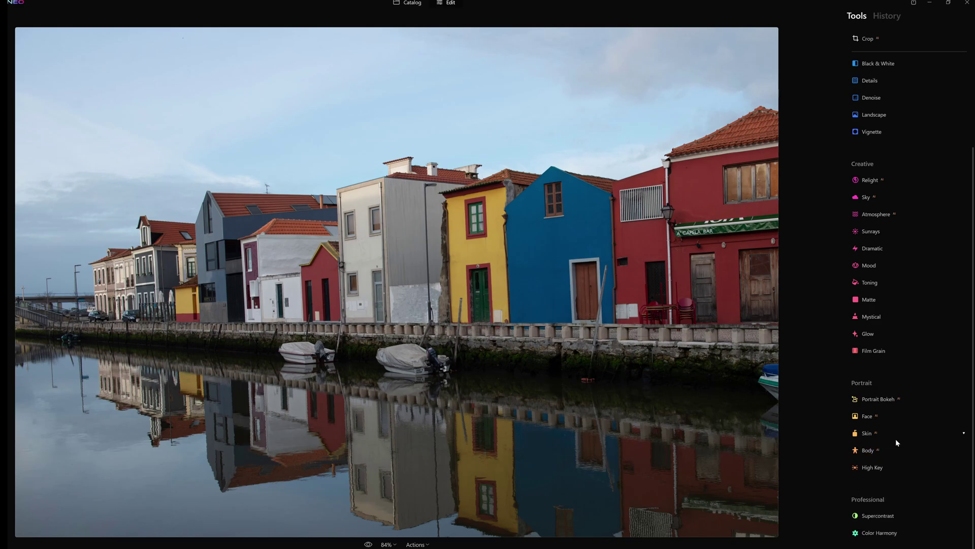
left_click(875, 469)
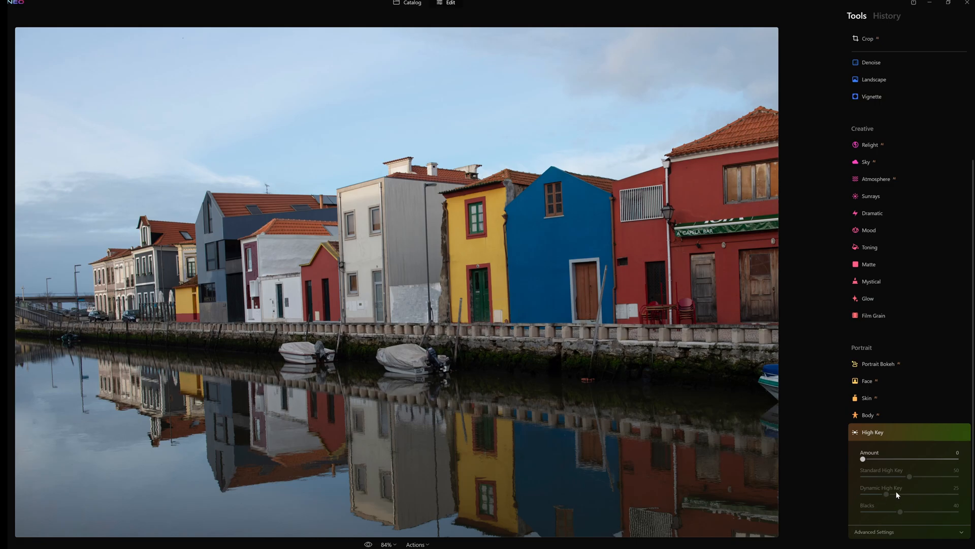
left_click(875, 532)
scroll(875, 482, "down", 4)
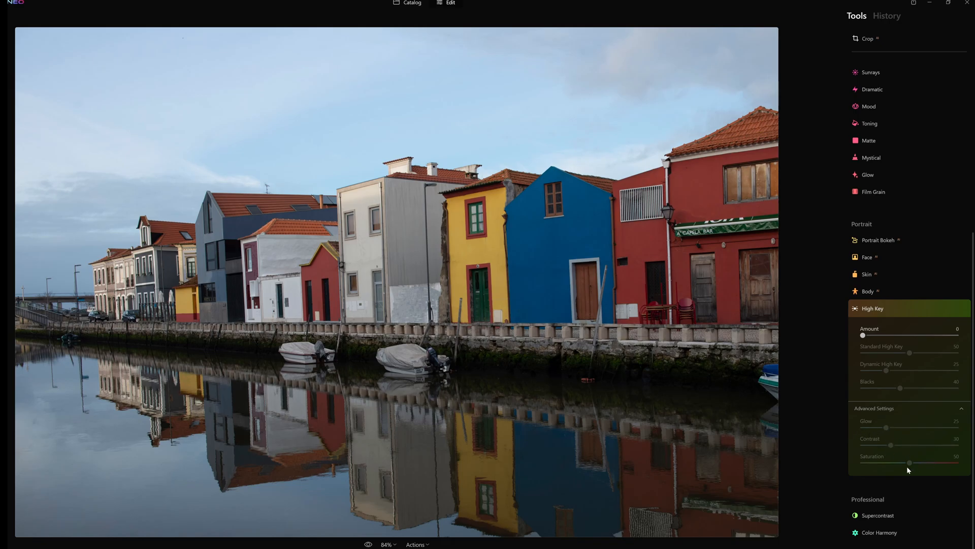
left_click(877, 308)
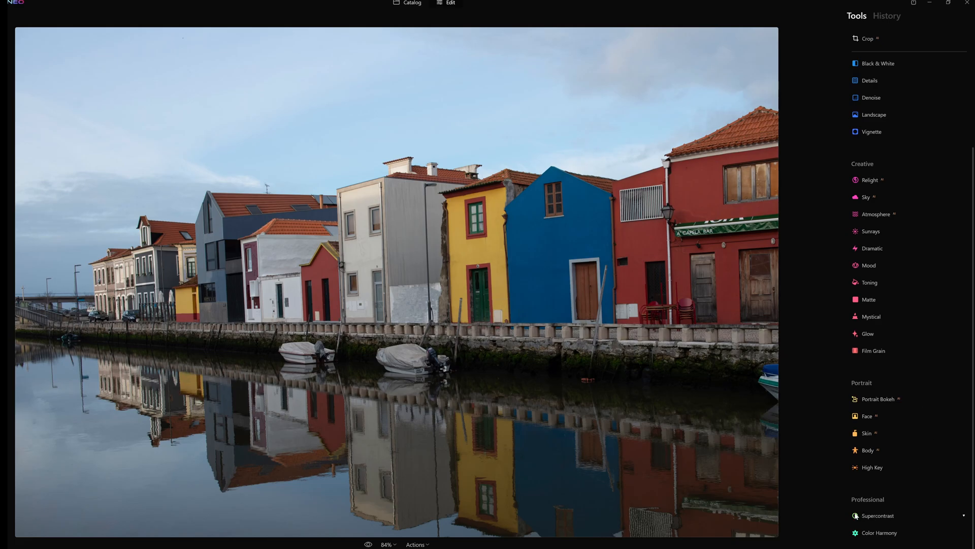
Glance at Supercontrast, then expand Color Harmony's Color Contrast and Split Color Warmth sections.
left_click(880, 517)
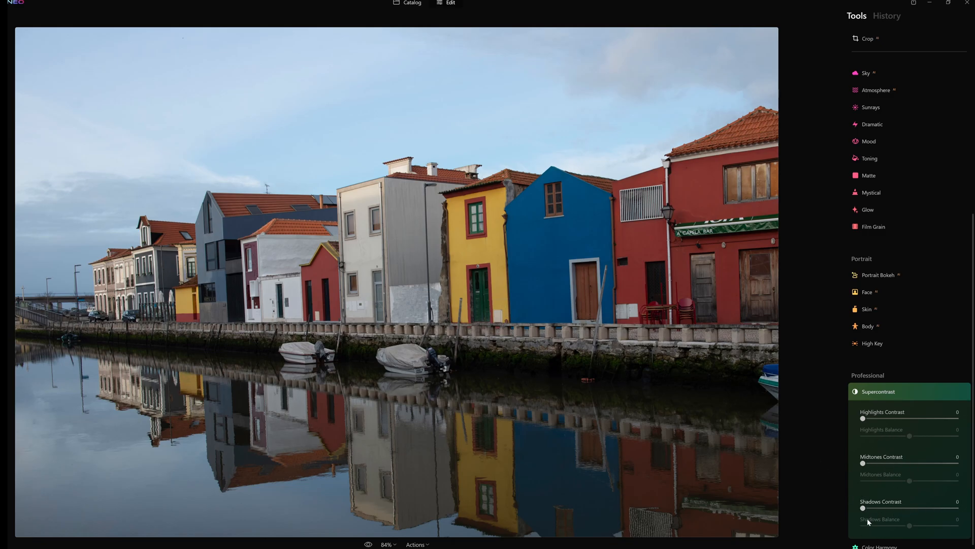
left_click(886, 395)
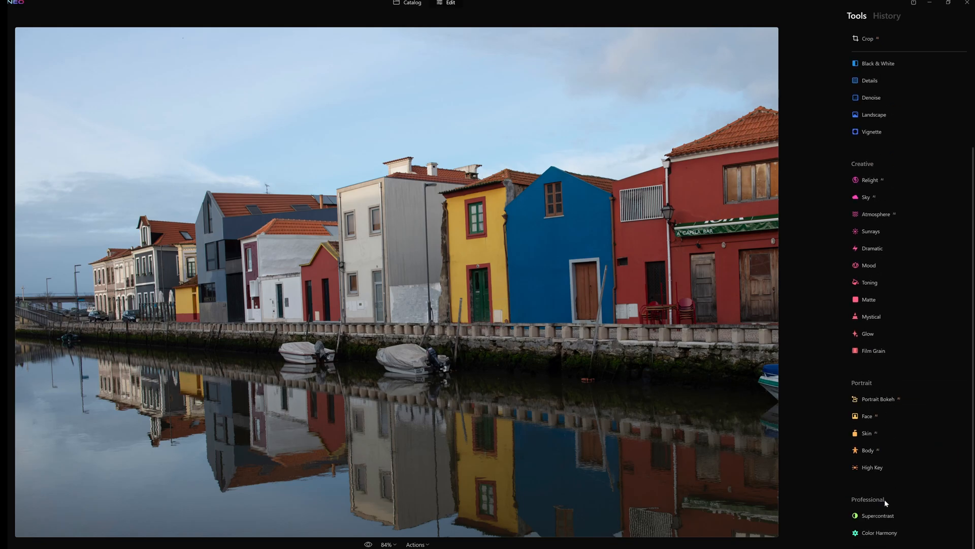
left_click(879, 533)
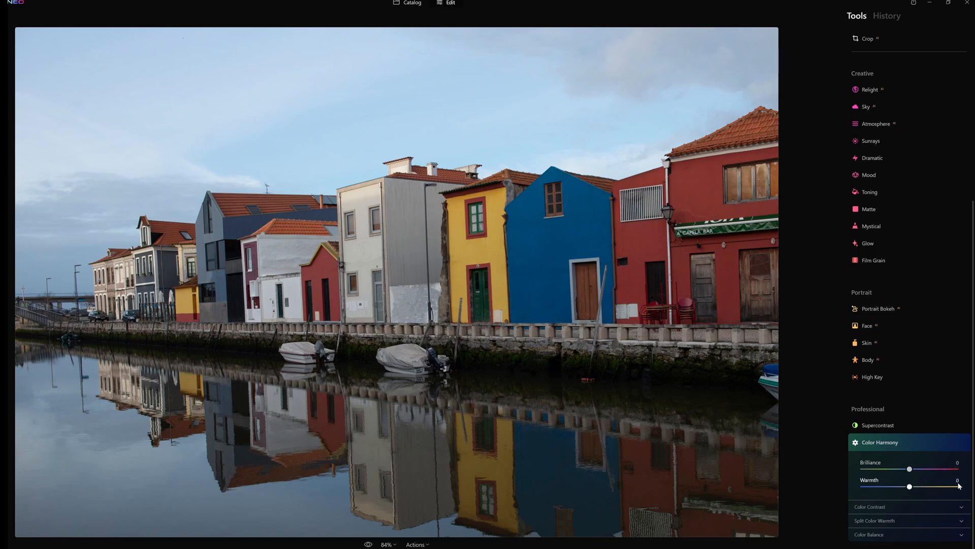
left_click(888, 506)
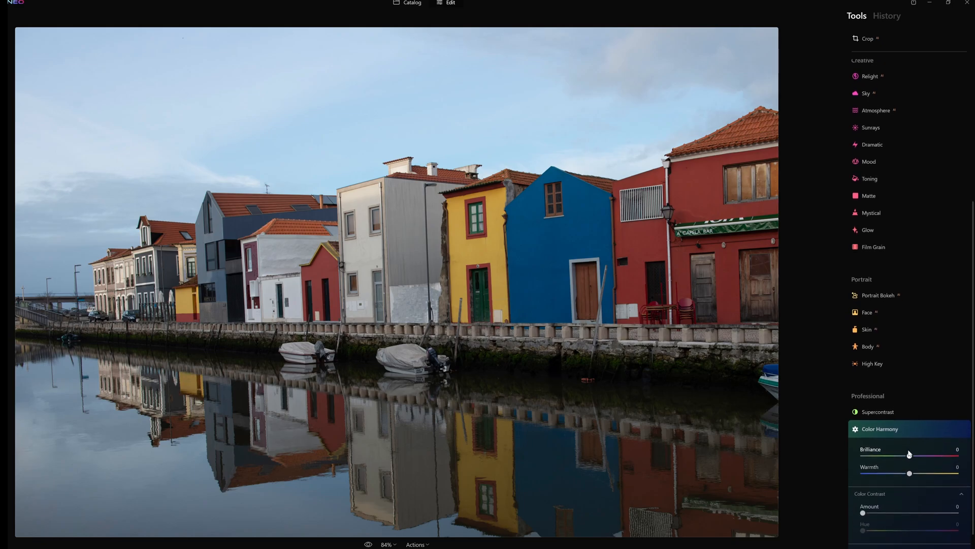
scroll(909, 454, "down", 1)
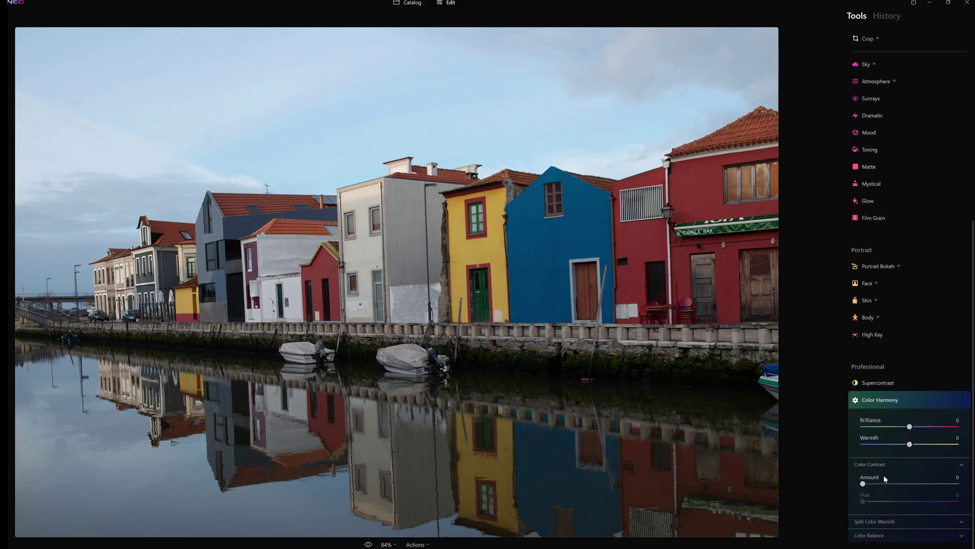
left_click(891, 525)
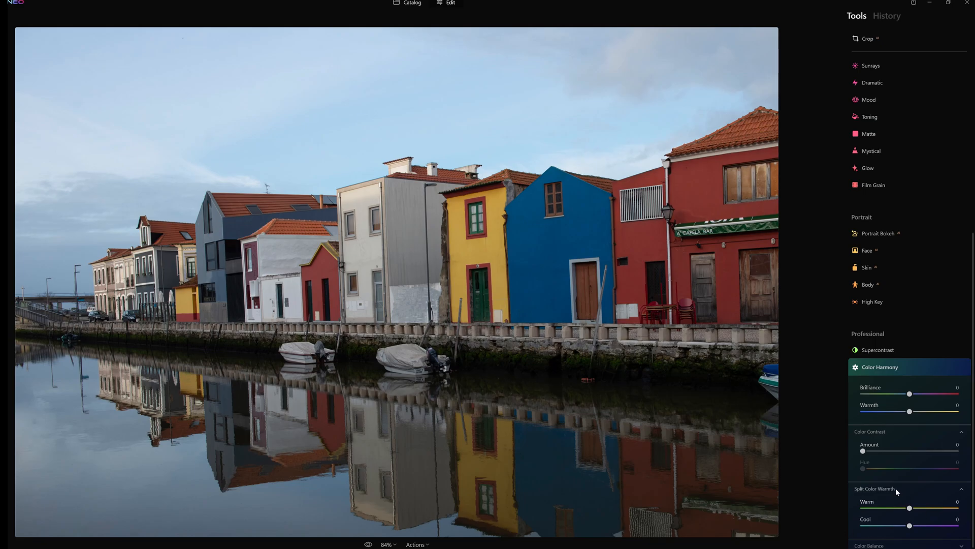
scroll(873, 534, "down", 3)
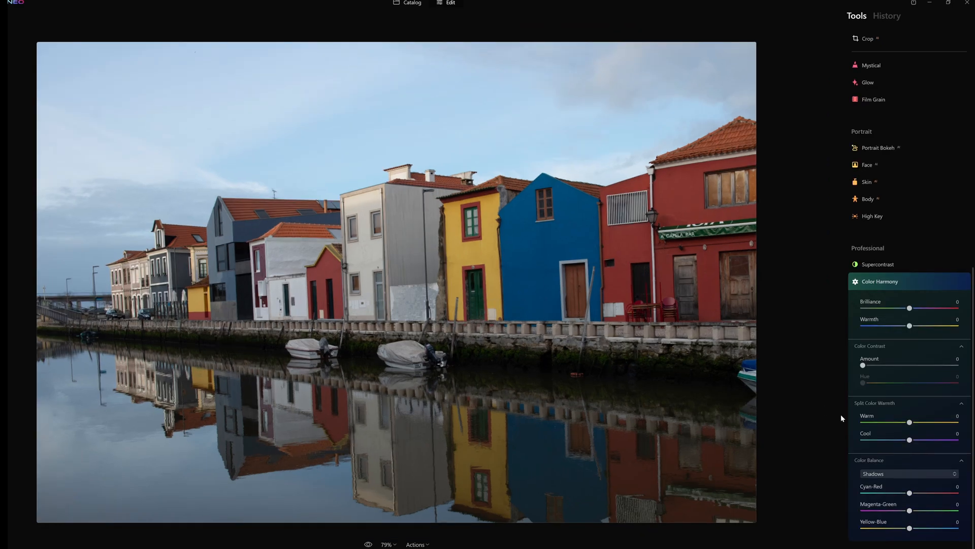
Keep colour balance on the Shadows range and leave Color Harmony unchanged.
left_click(930, 474)
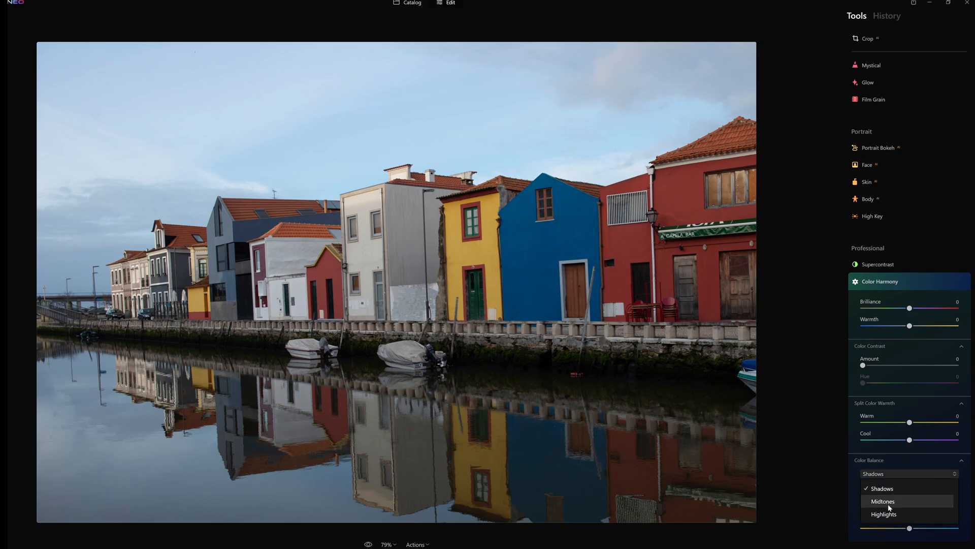
left_click(900, 458)
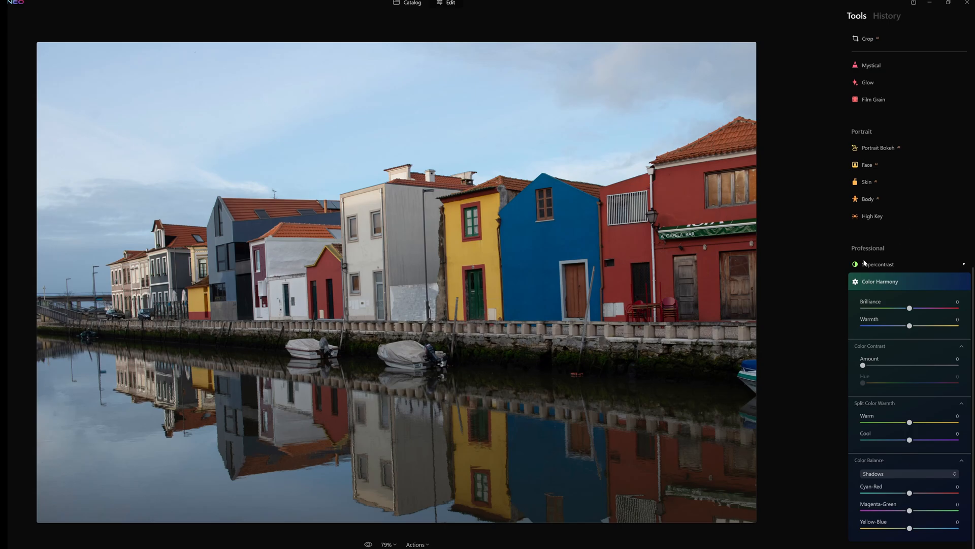
left_click(877, 282)
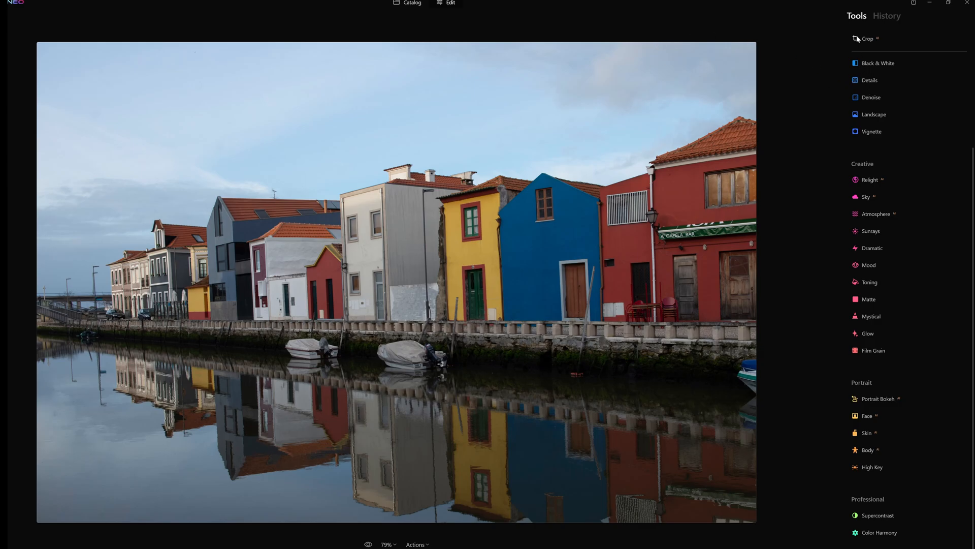
In Develop, set Exposure 0.49, Highlights -68 and Shadows -11 after checking History.
left_click(887, 17)
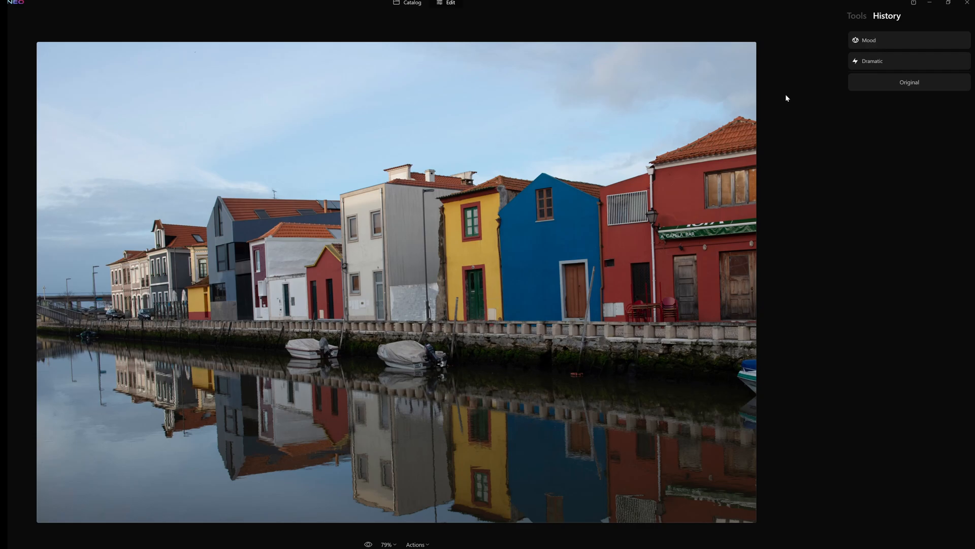
left_click(859, 18)
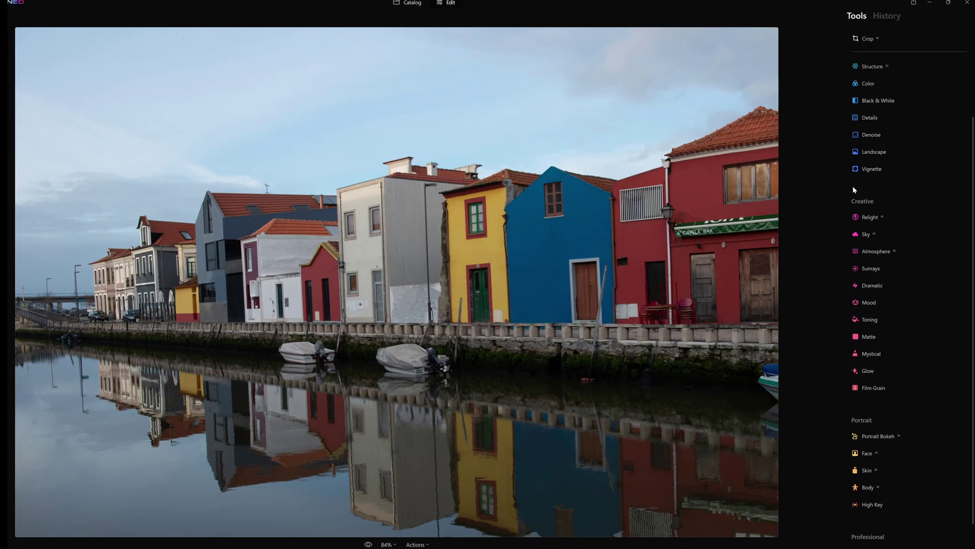
scroll(849, 177, "up", 1)
left_click(874, 85)
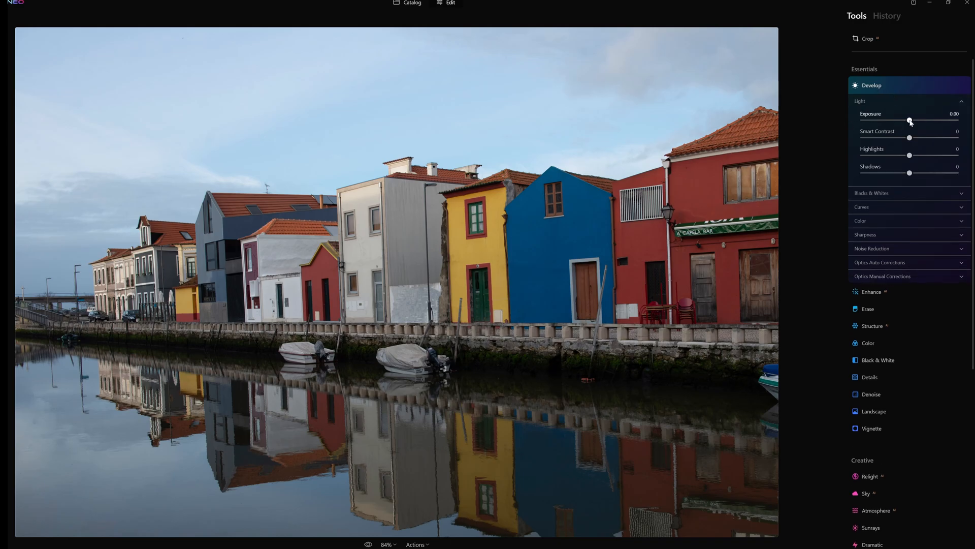
left_click_drag(910, 121, 914, 121)
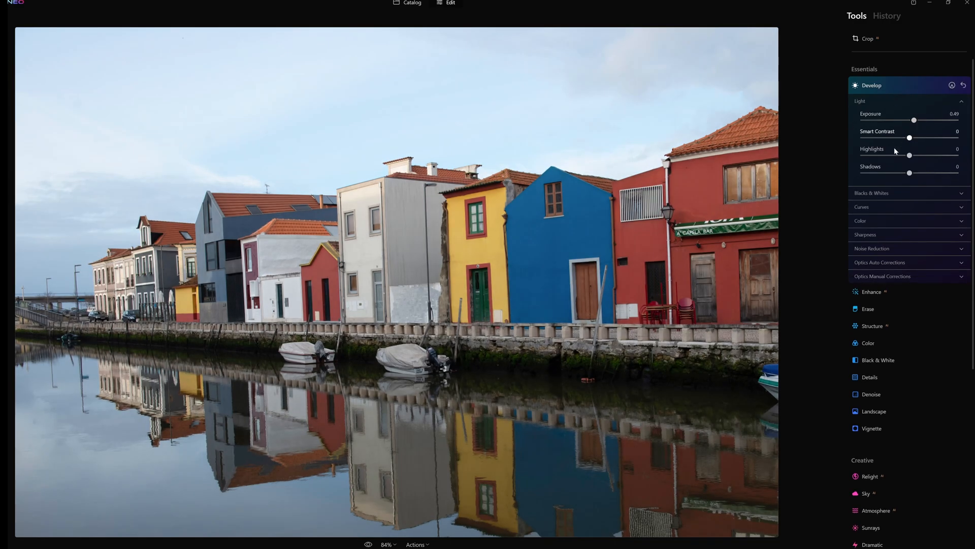
mouse_move(909, 155)
left_mouse_down()
mouse_move(877, 155)
mouse_move(904, 174)
left_mouse_up()
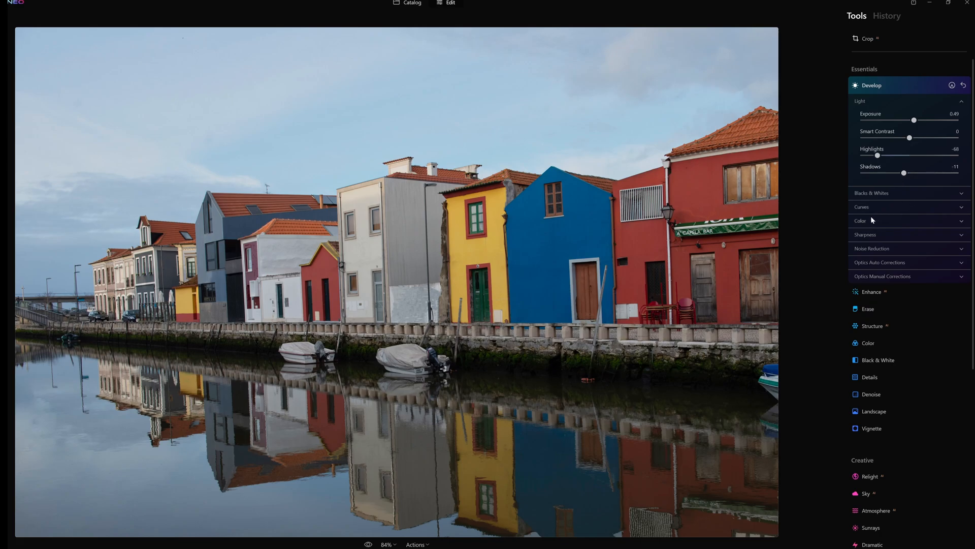
left_click(871, 85)
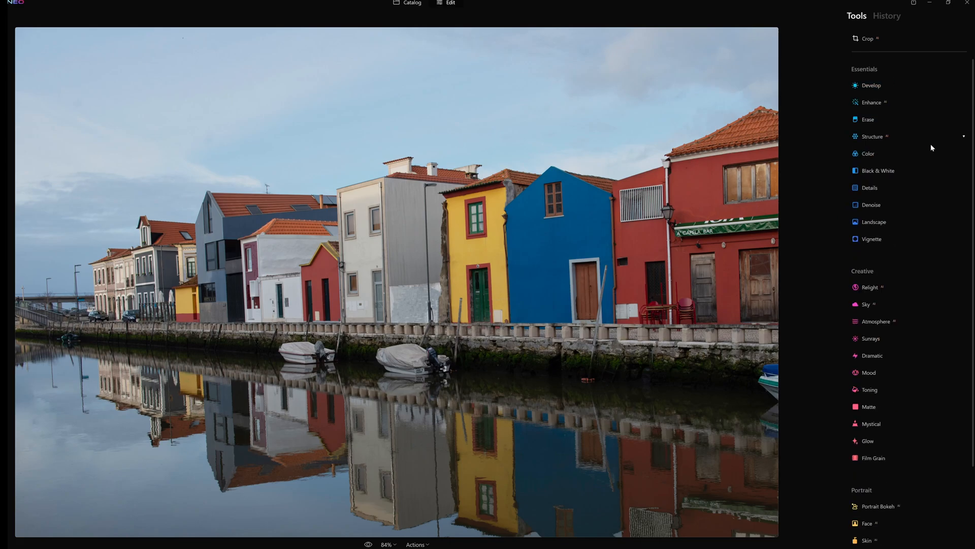
Swap in the Sunset Clouds 2 sky from For This Photo, keeping its reflection in the canal water.
left_click(865, 305)
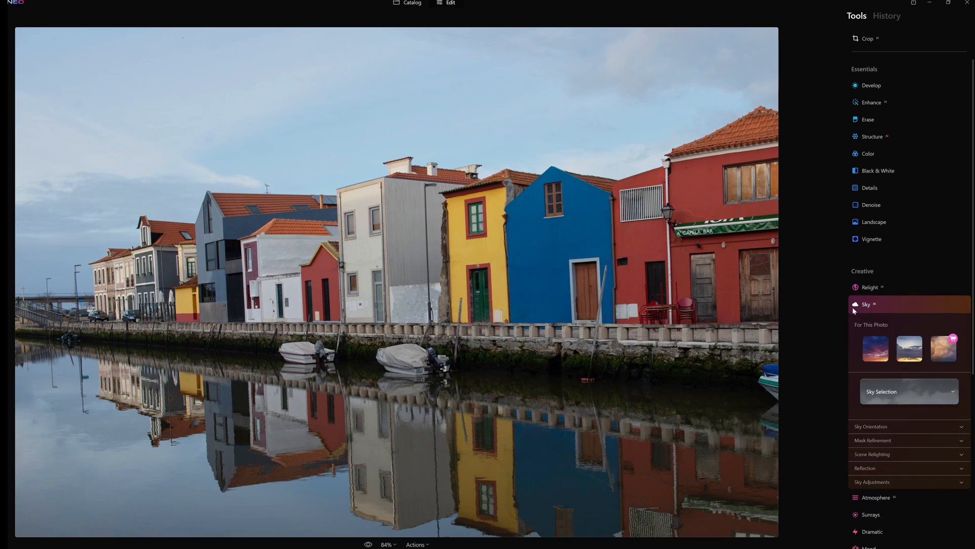
left_click(875, 349)
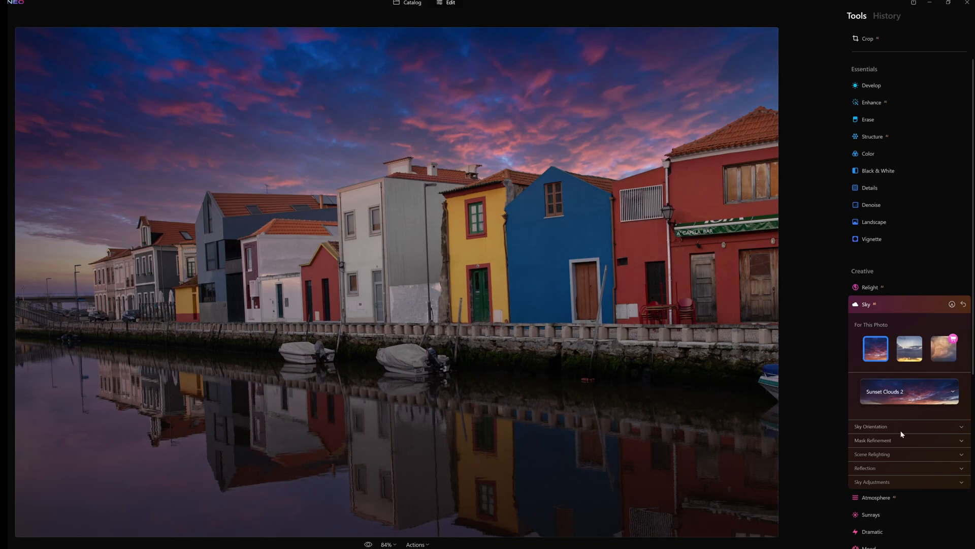
scroll(901, 434, "down", 2)
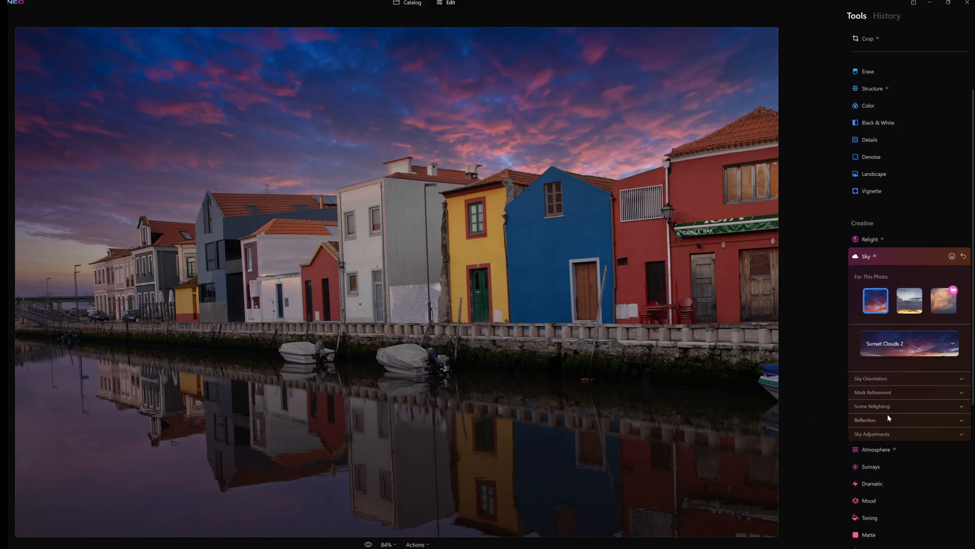
left_click(878, 419)
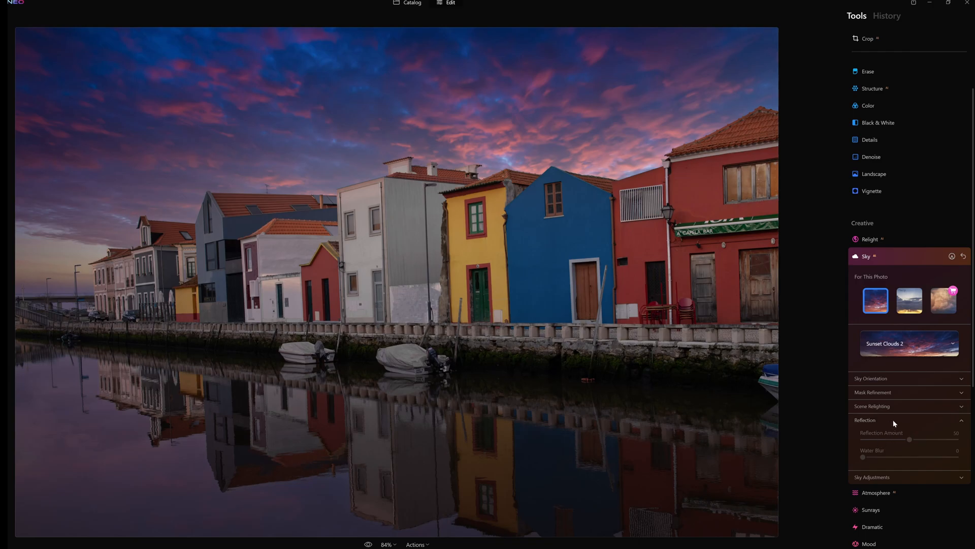
left_click(889, 420)
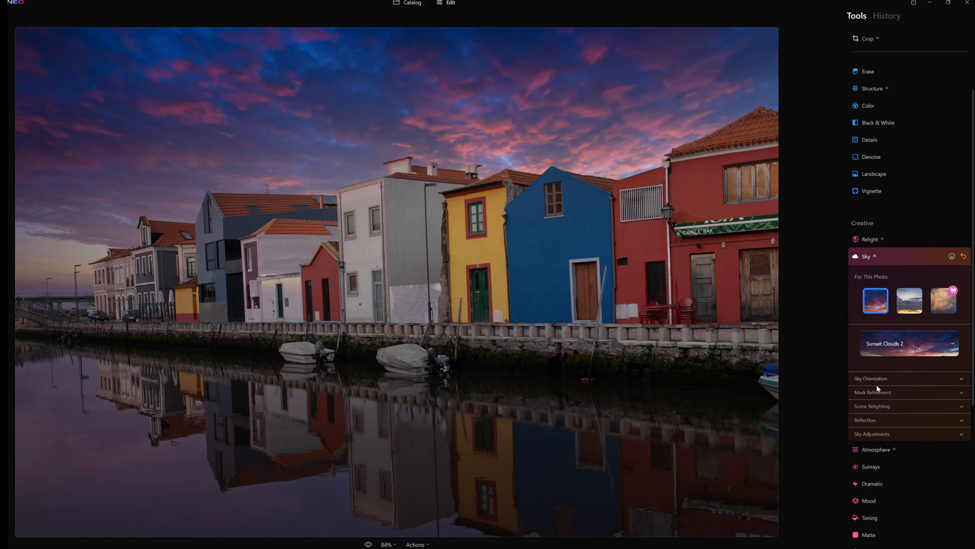
left_click(870, 257)
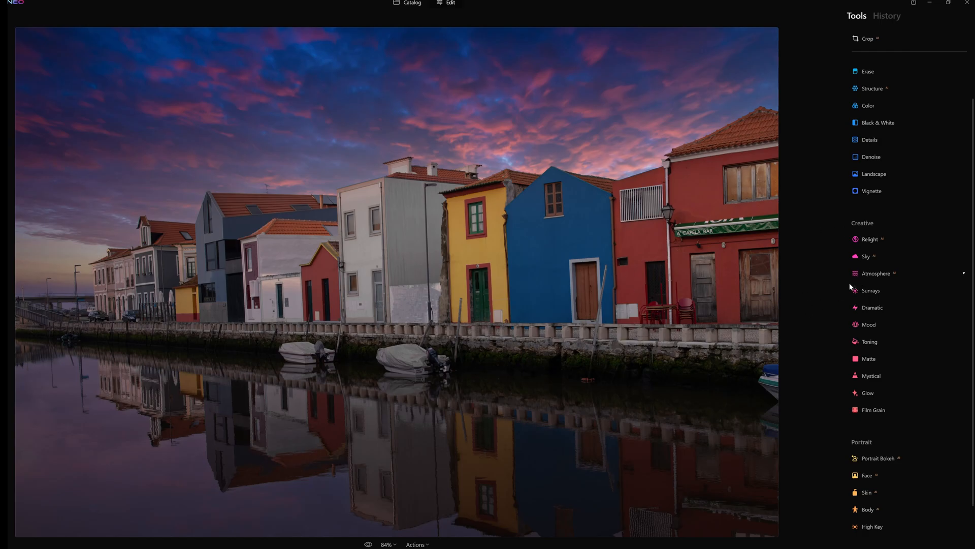
Place a sun in the upper-left sky with Sunrays Amount 61 so rays fall across the houses.
left_click(869, 291)
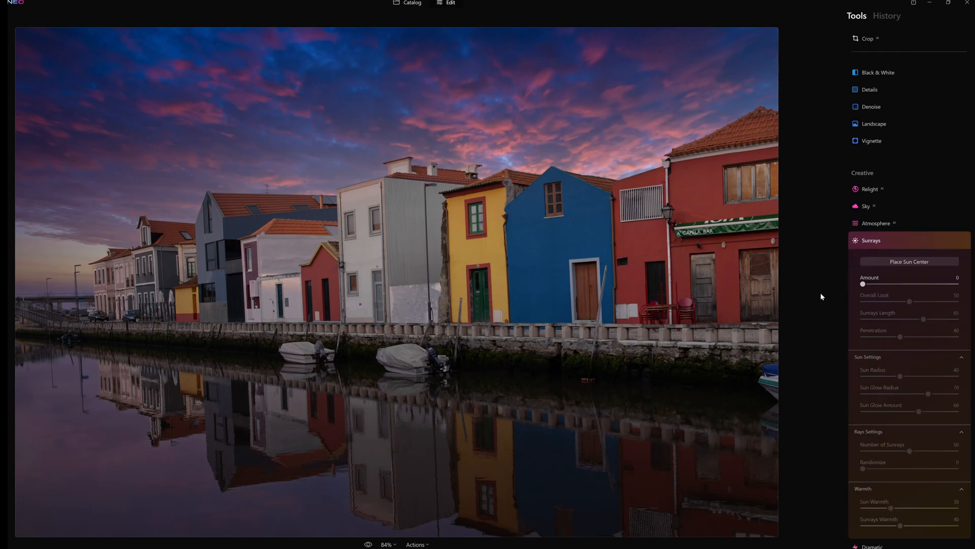
left_click(910, 261)
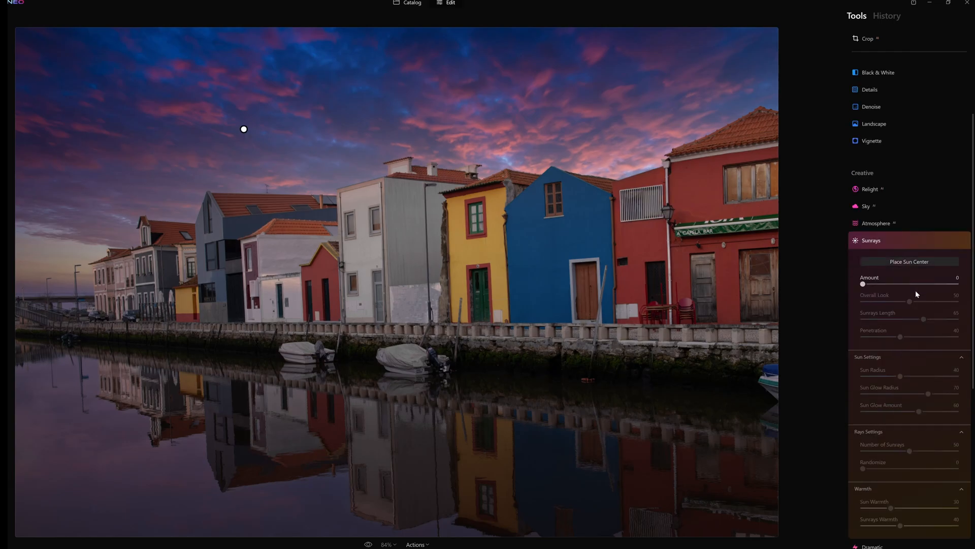
mouse_move(863, 284)
left_mouse_down()
mouse_move(945, 284)
mouse_move(922, 286)
left_mouse_up()
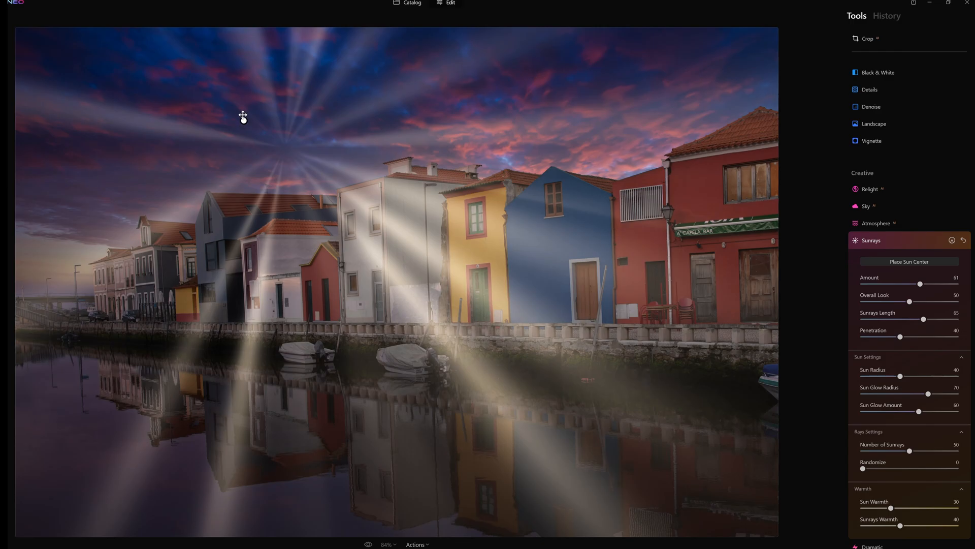
mouse_move(244, 130)
left_mouse_down()
mouse_move(265, 86)
mouse_move(111, 84)
mouse_move(131, 85)
left_mouse_up()
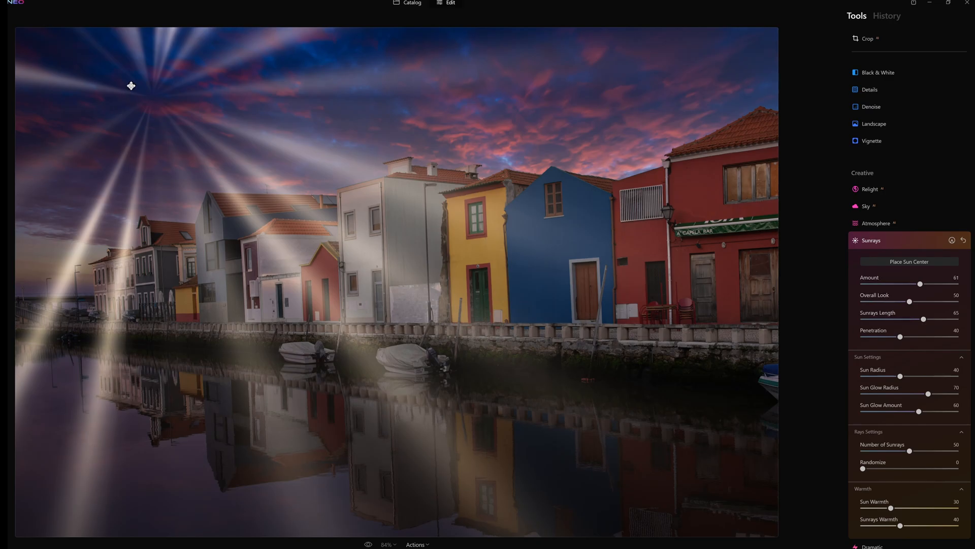
mouse_move(130, 86)
left_mouse_down()
mouse_move(94, 155)
mouse_move(208, 91)
left_mouse_up()
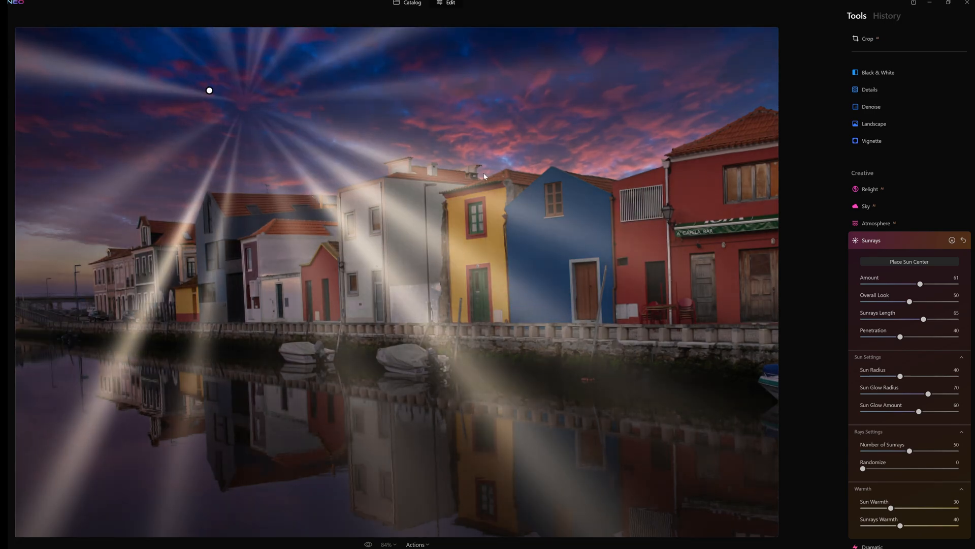
left_click(873, 241)
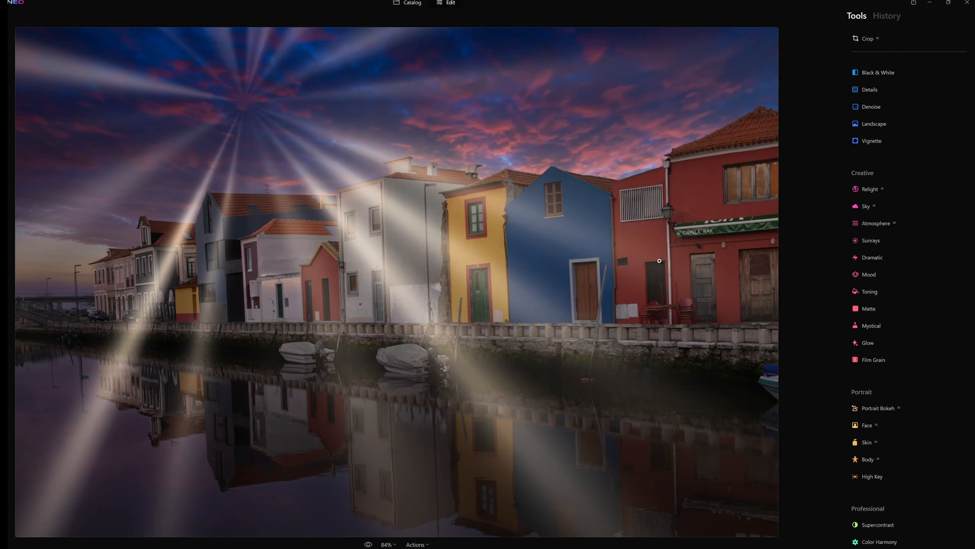
left_click(873, 241)
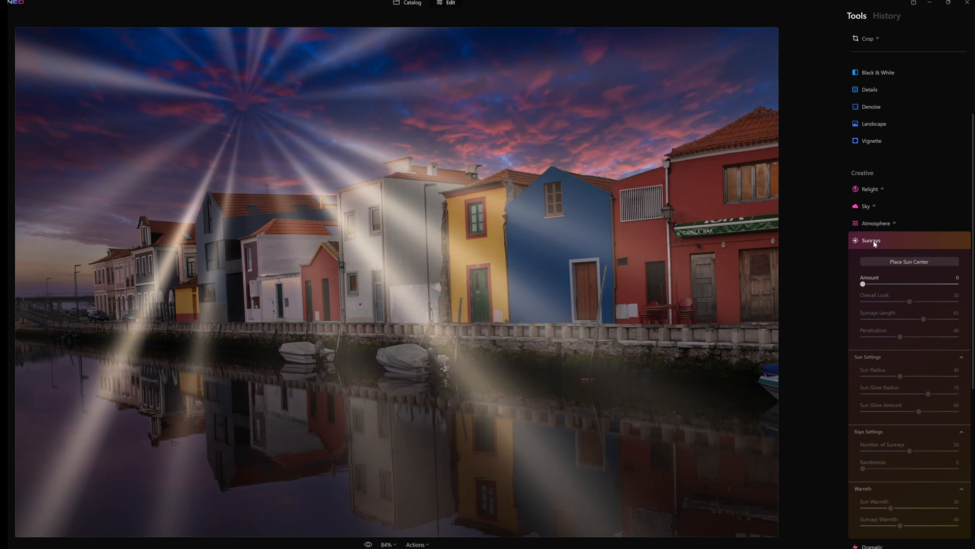
Place a second sun above the middle houses with a gentler Sunrays Amount of 38.
left_click(909, 263)
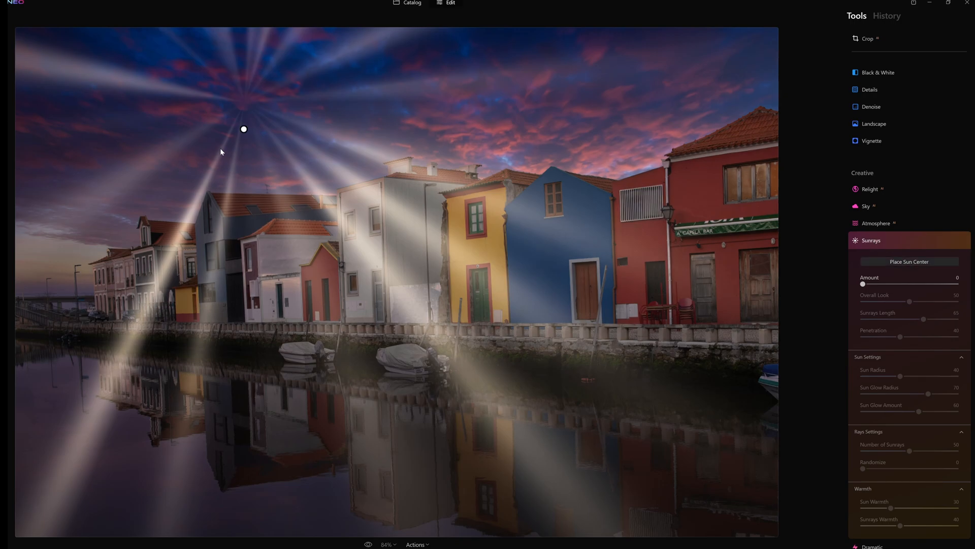
left_click_drag(864, 284, 897, 283)
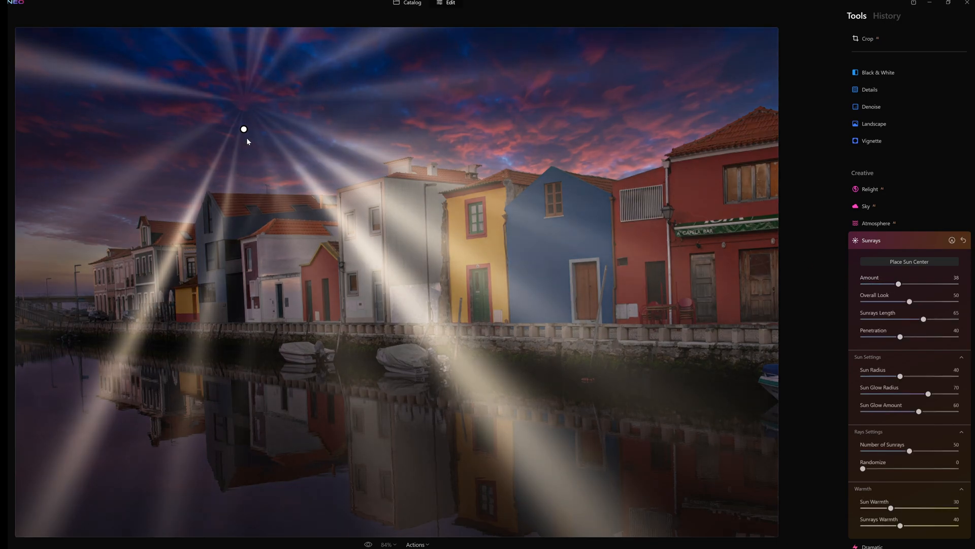
mouse_move(245, 129)
left_mouse_down()
mouse_move(543, 120)
mouse_move(546, 80)
left_mouse_up()
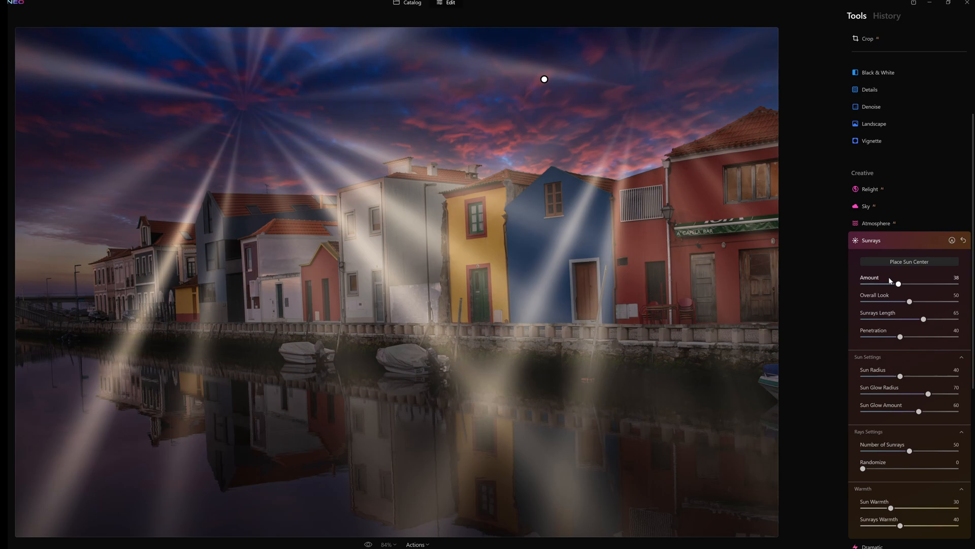
scroll(911, 284, "down", 3)
scroll(912, 284, "down", 1)
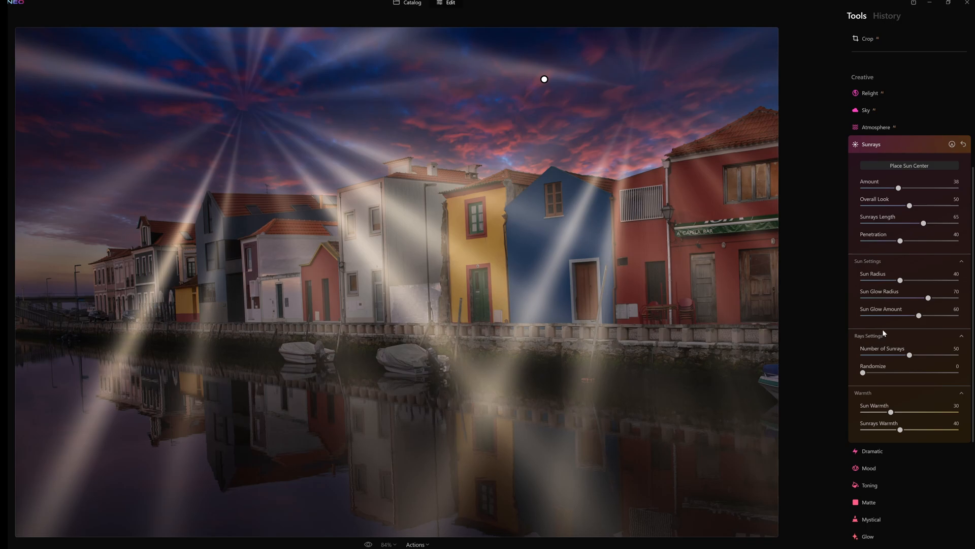
scroll(883, 329, "up", 5)
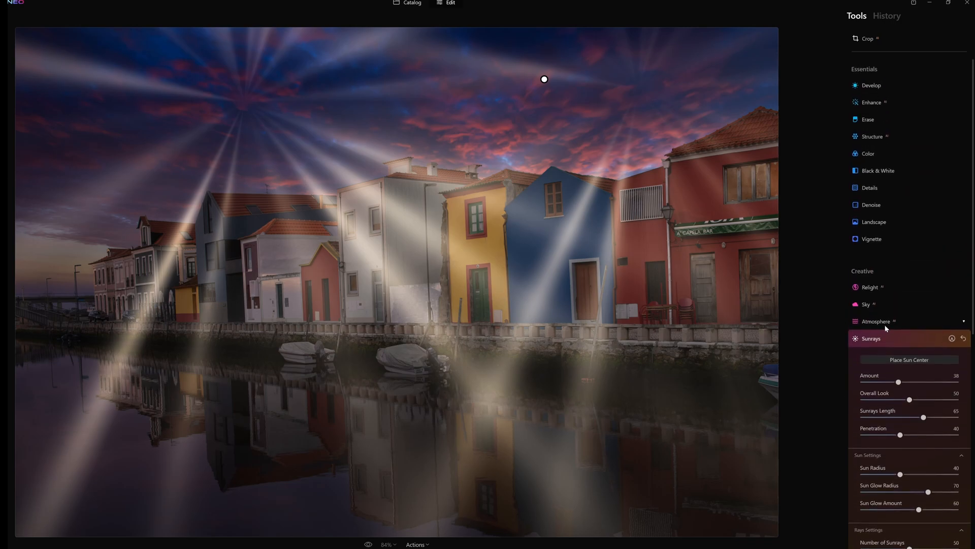